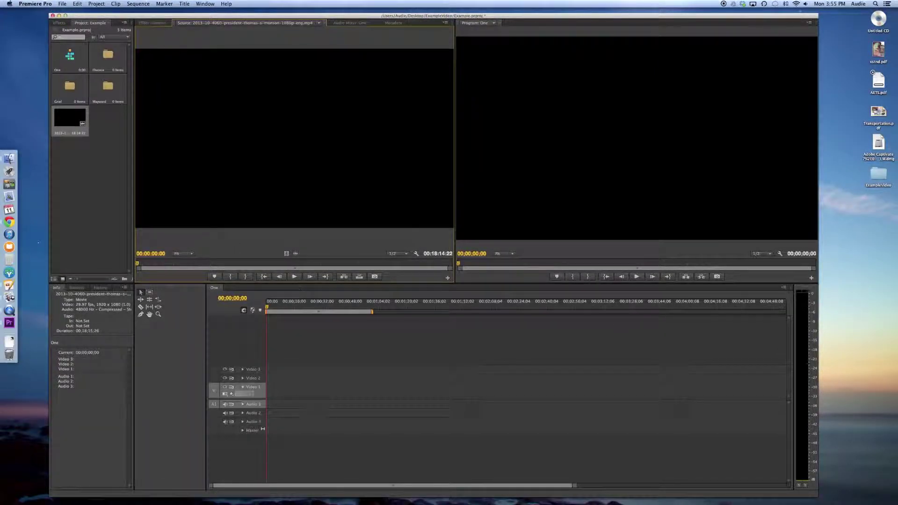
# Open the Short Film Script TEE 125 November 2013 document in a new Chrome window, narrowed beside Premiere
pyautogui.rightClick(7, 223)
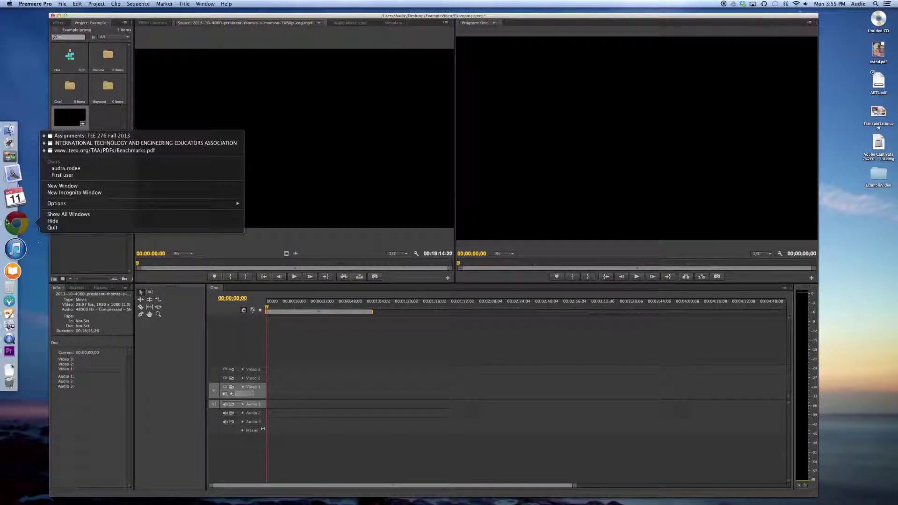
pyautogui.click(62, 186)
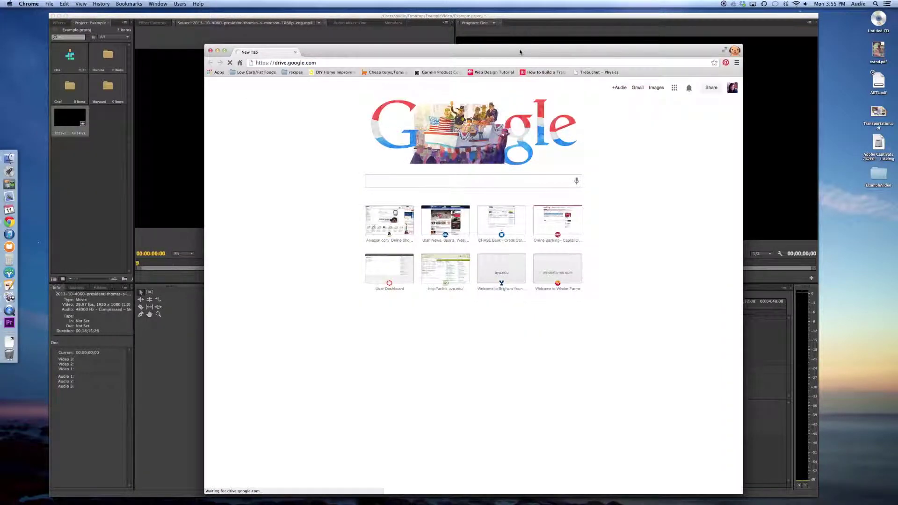
pyautogui.moveTo(522, 50); pyautogui.dragTo(664, 18)
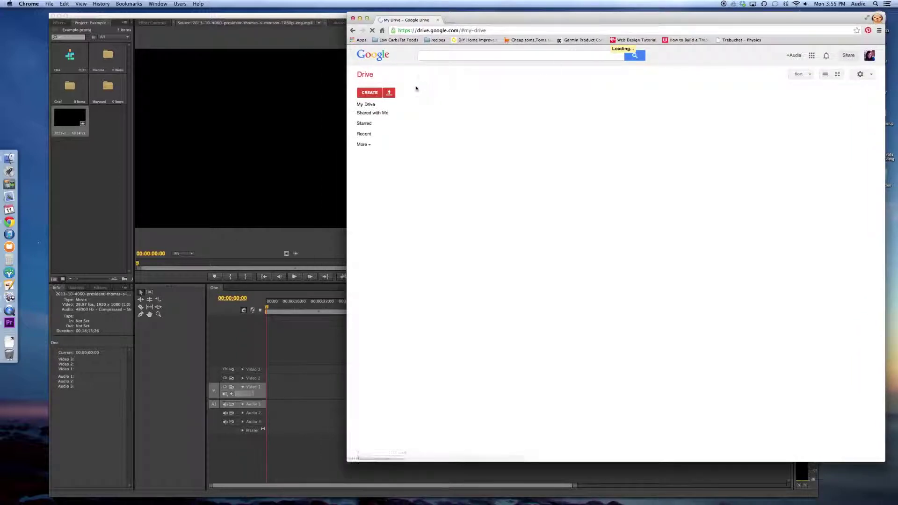
pyautogui.click(466, 113)
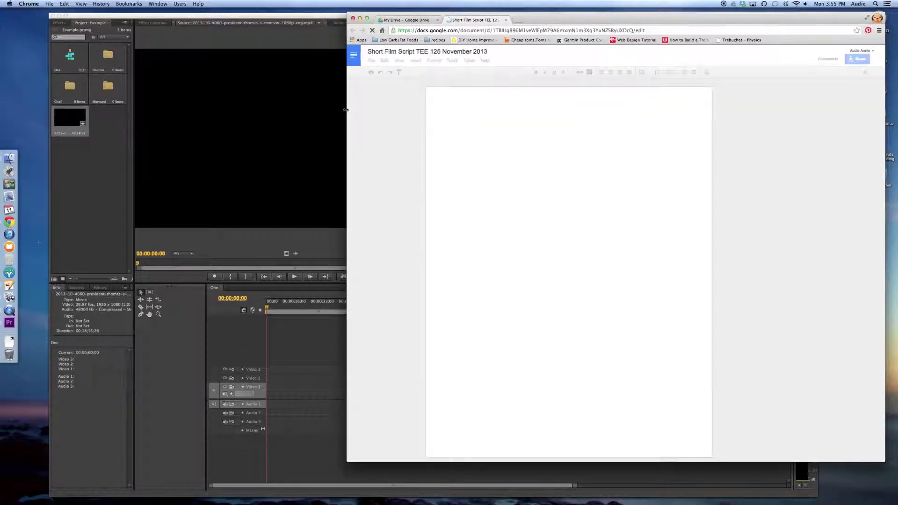
pyautogui.moveTo(346, 110); pyautogui.dragTo(476, 109)
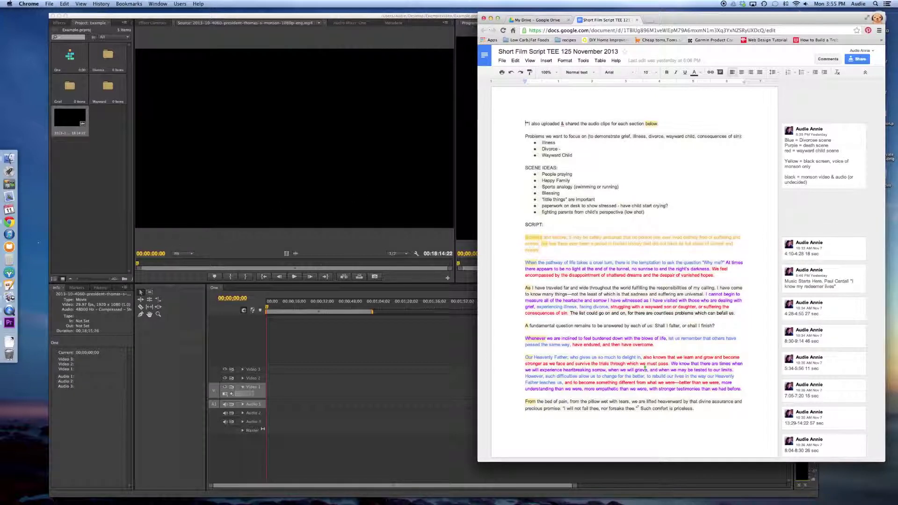
# Enlarge Premiere and scrub the source clip forward to about 00:02:54
pyautogui.doubleClick(431, 15)
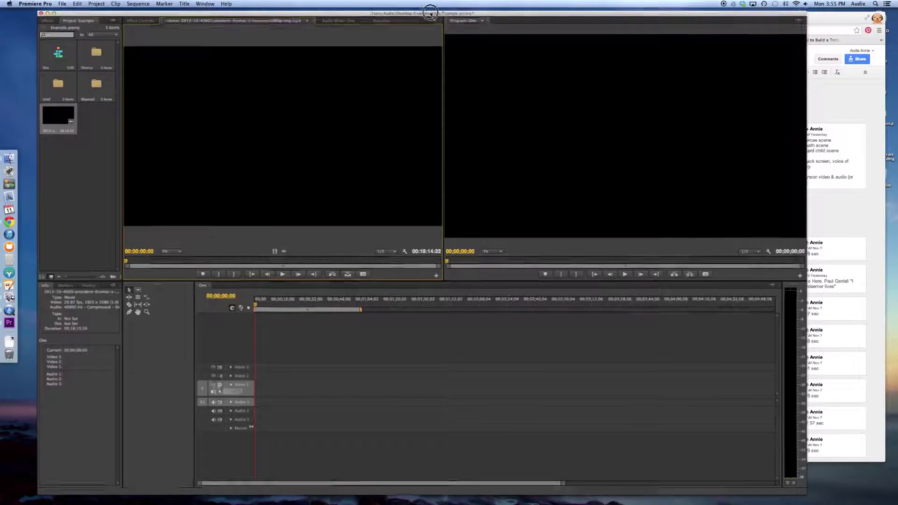
pyautogui.moveTo(125, 262); pyautogui.dragTo(147, 260)
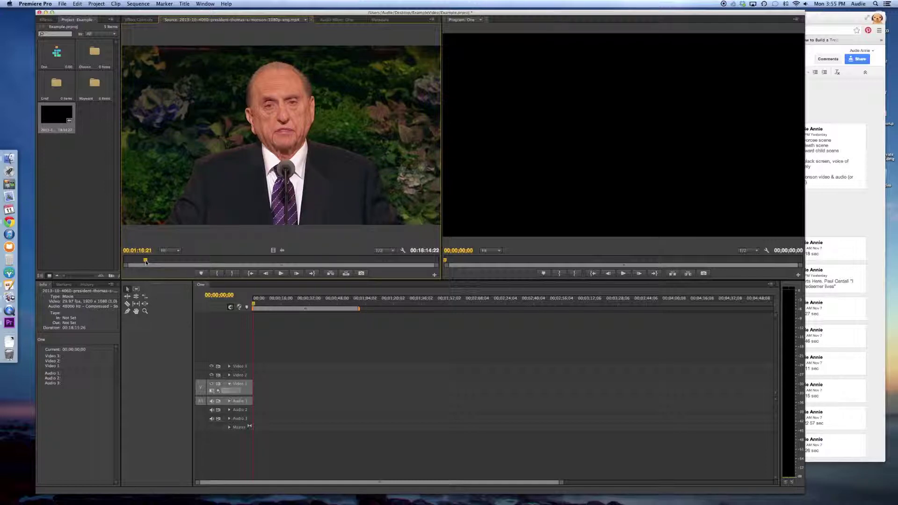
pyautogui.moveTo(146, 262); pyautogui.dragTo(173, 261)
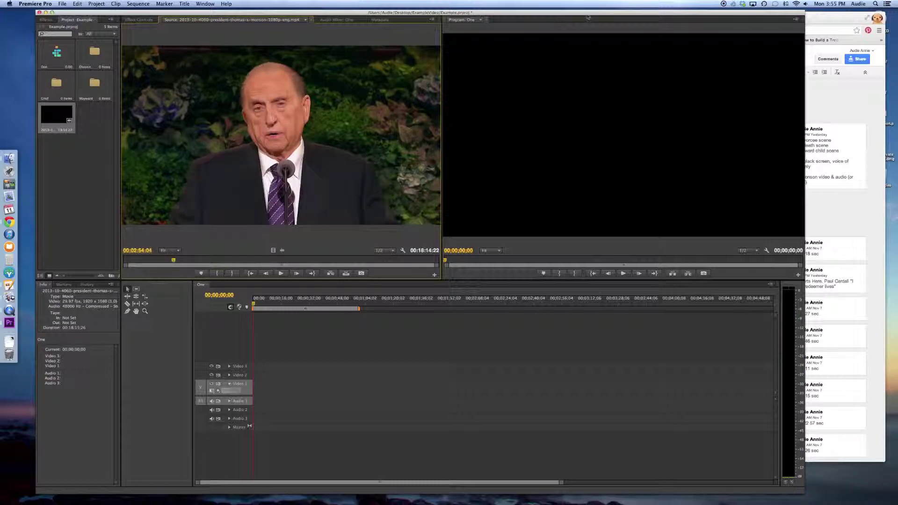
pyautogui.moveTo(585, 14); pyautogui.dragTo(560, 13)
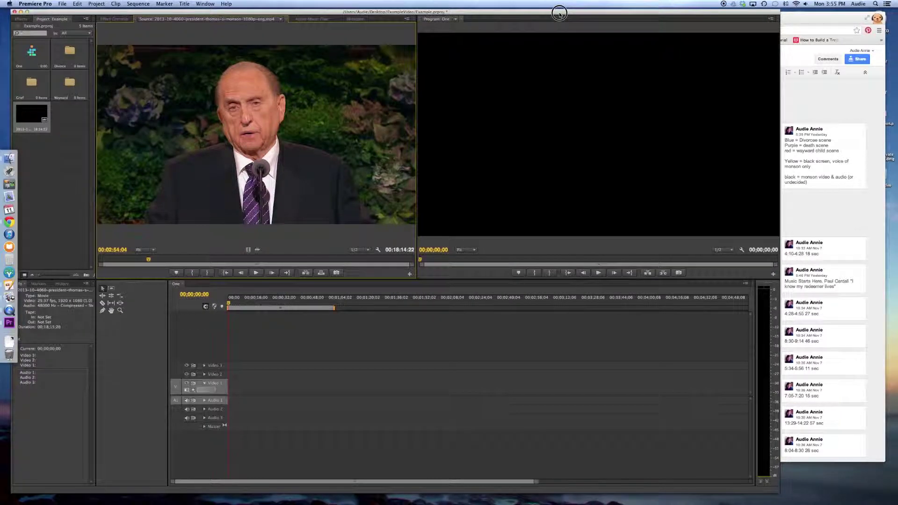
# Turn off Dock magnification and scrub the source clip on toward 00:04:05
pyautogui.click(9, 4)
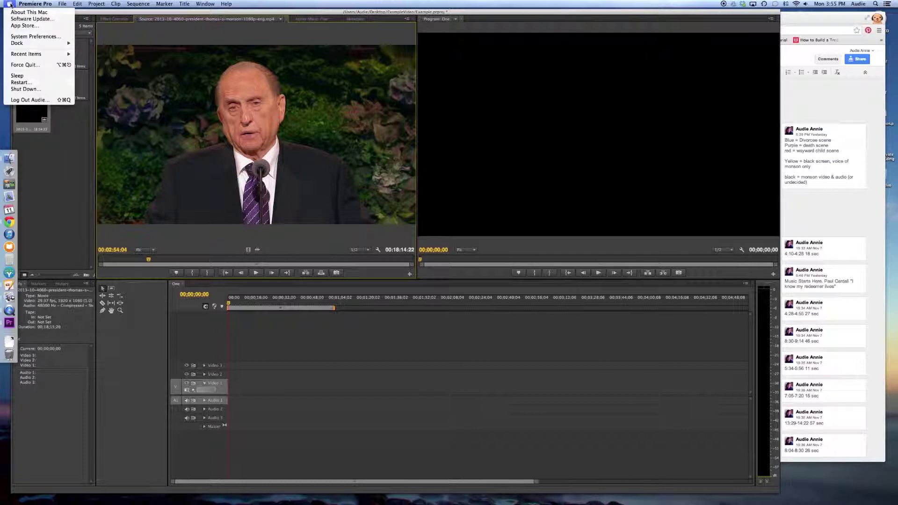
pyautogui.moveTo(41, 42)
pyautogui.click(101, 49)
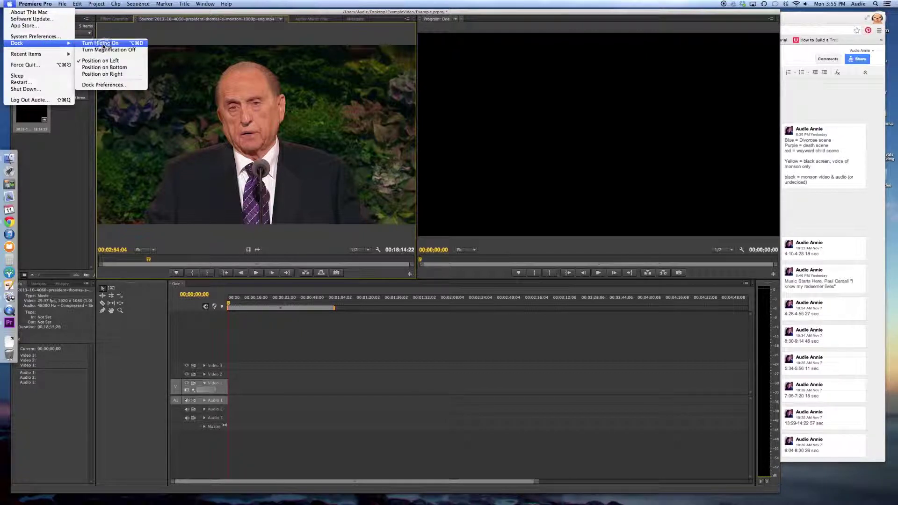
pyautogui.moveTo(167, 12); pyautogui.dragTo(164, 11)
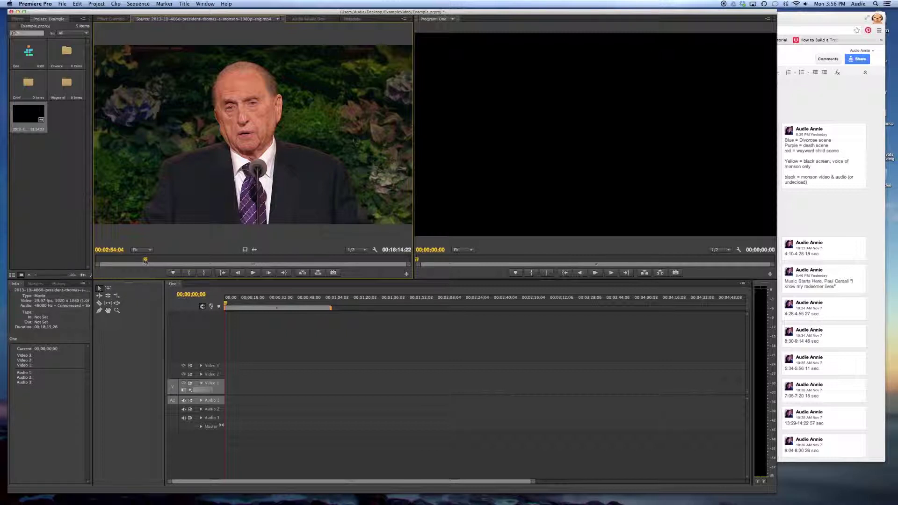
pyautogui.moveTo(145, 260); pyautogui.dragTo(166, 260)
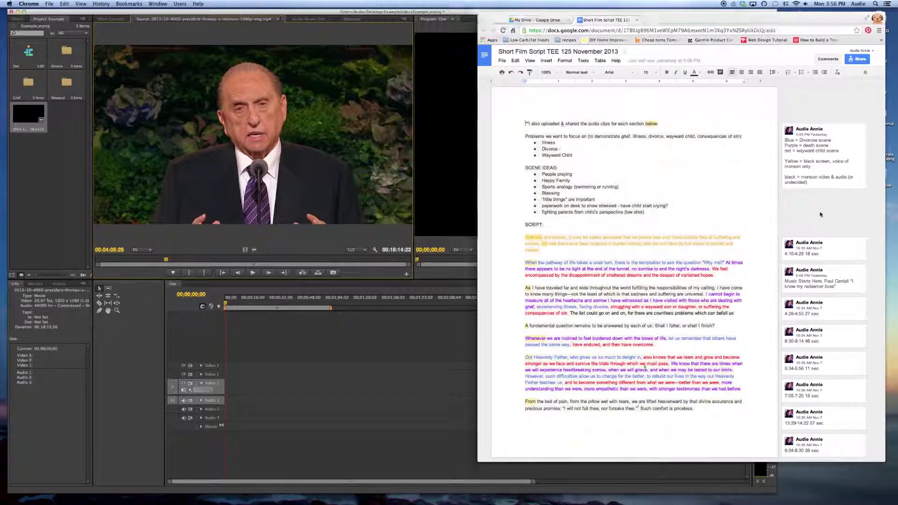
pyautogui.click(812, 224)
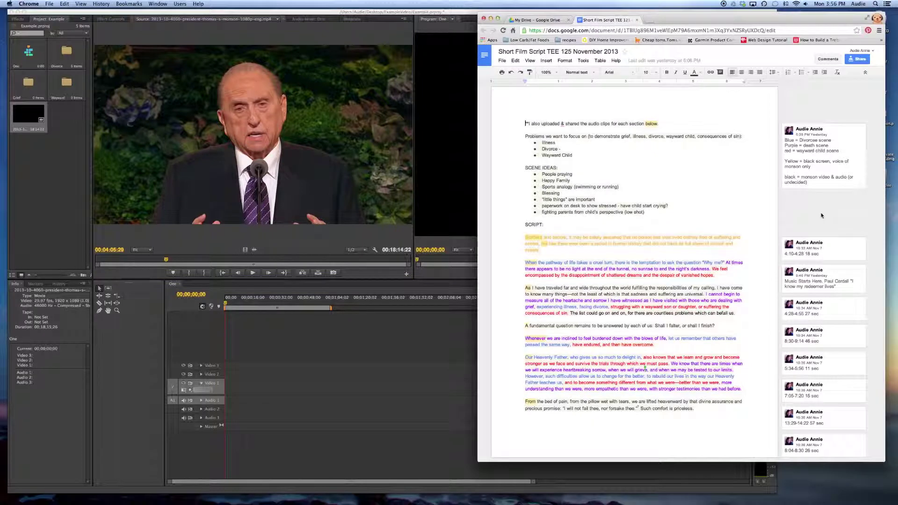
# Show the 4:10-4:28 (18 sec) comment for the first yellow script paragraph
pyautogui.click(832, 248)
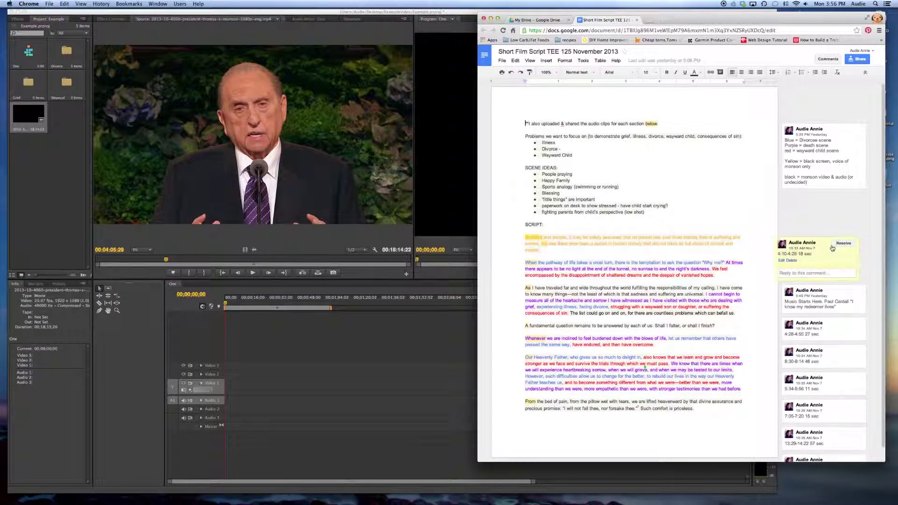
pyautogui.doubleClick(531, 238)
pyautogui.click(526, 239)
pyautogui.click(275, 236)
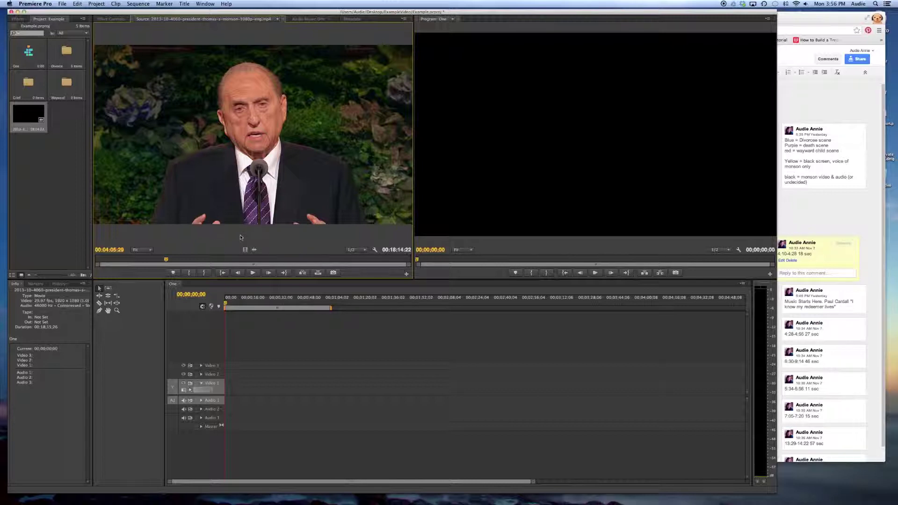
# Play the source clip from 00:04:05:29 and return to around 00:04:09:19
pyautogui.press('space')
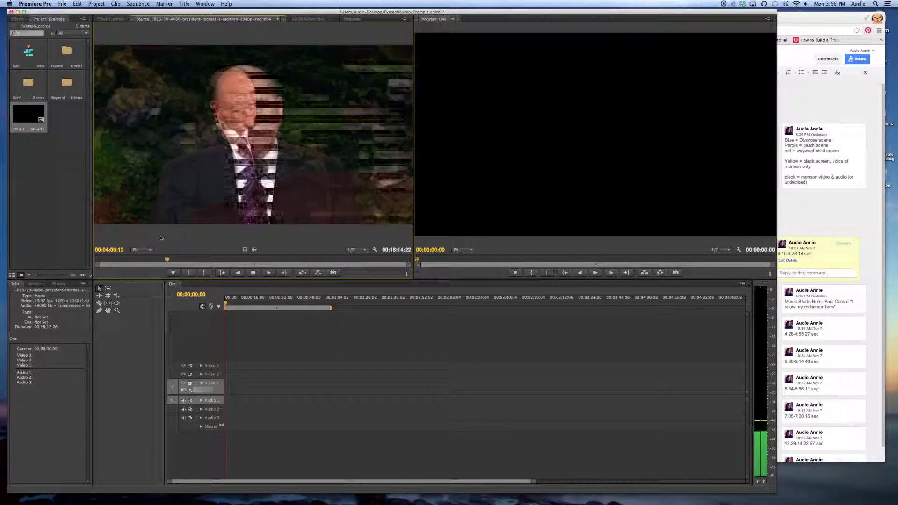
pyautogui.press('space')
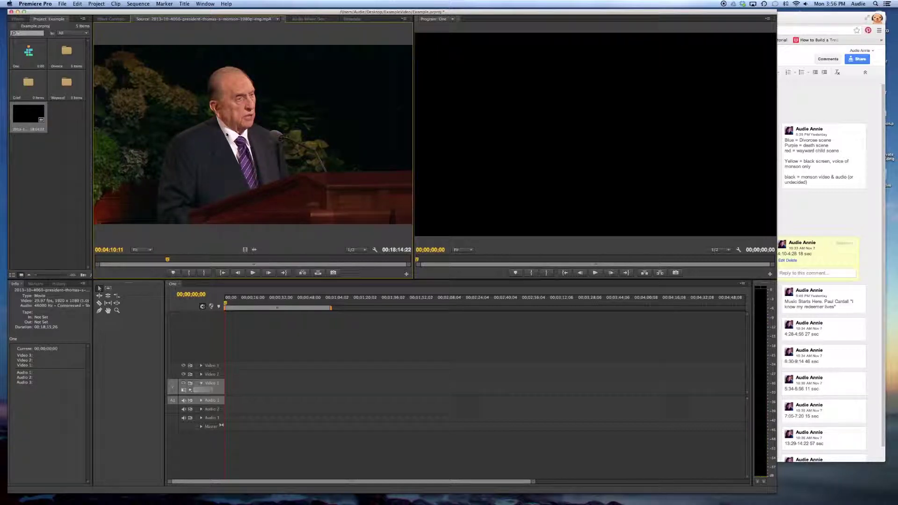
pyautogui.press('space')
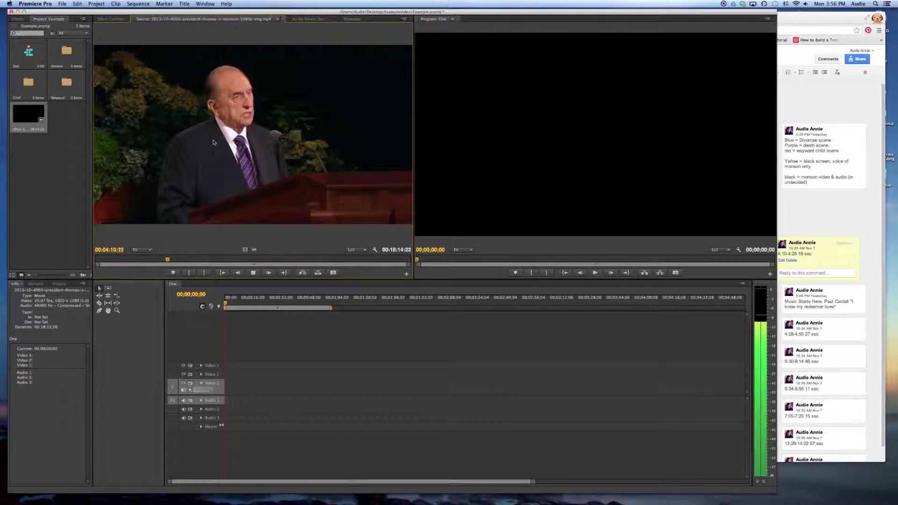
pyautogui.press('space')
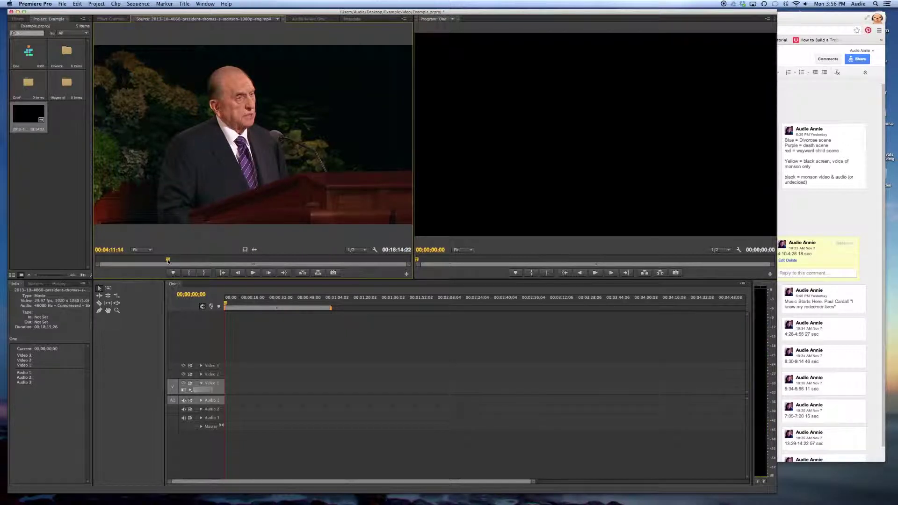
pyautogui.click(167, 260)
pyautogui.moveTo(168, 260); pyautogui.dragTo(167, 260)
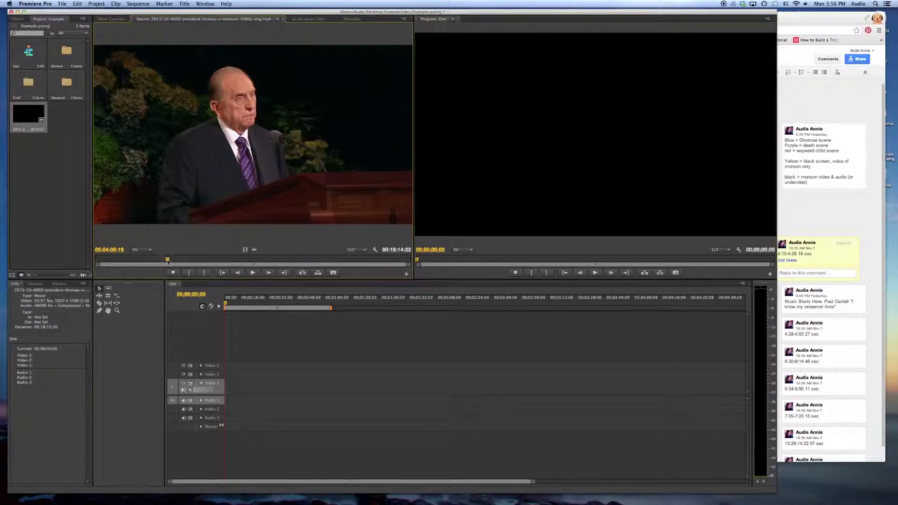
pyautogui.press('space')
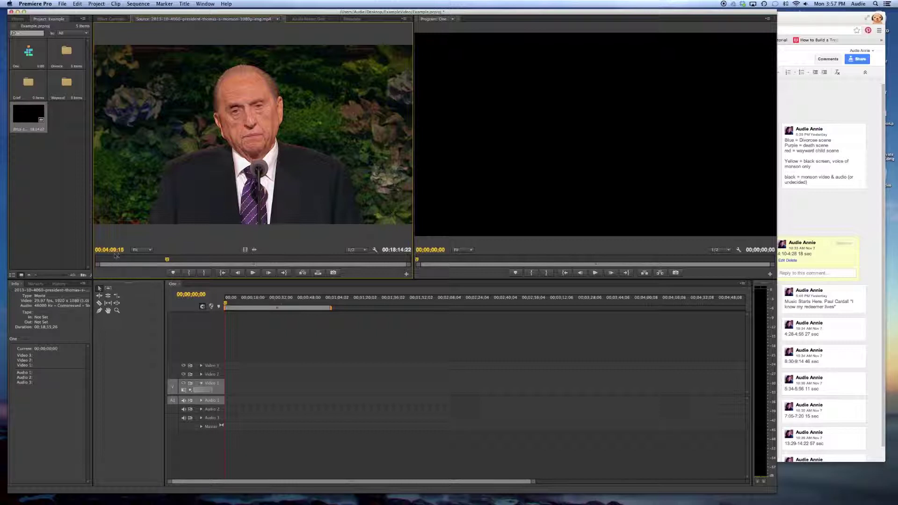
pyautogui.press('space')
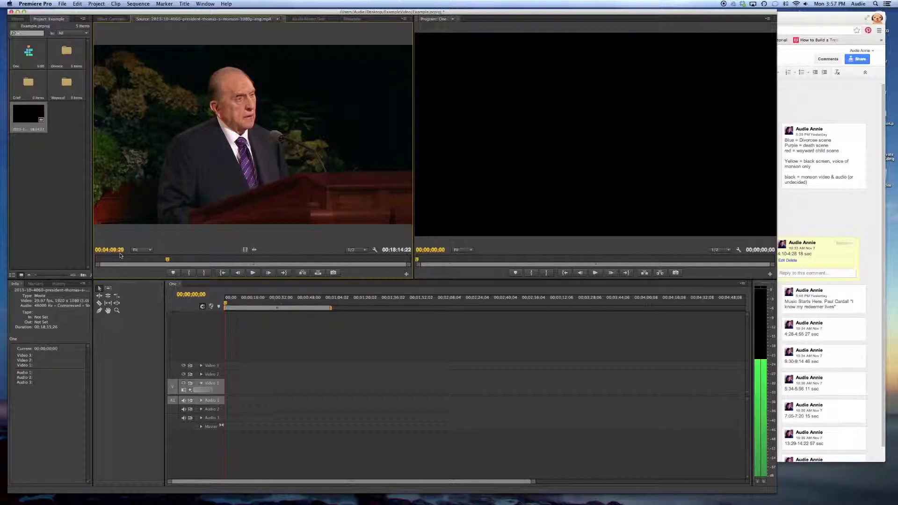
pyautogui.press('space')
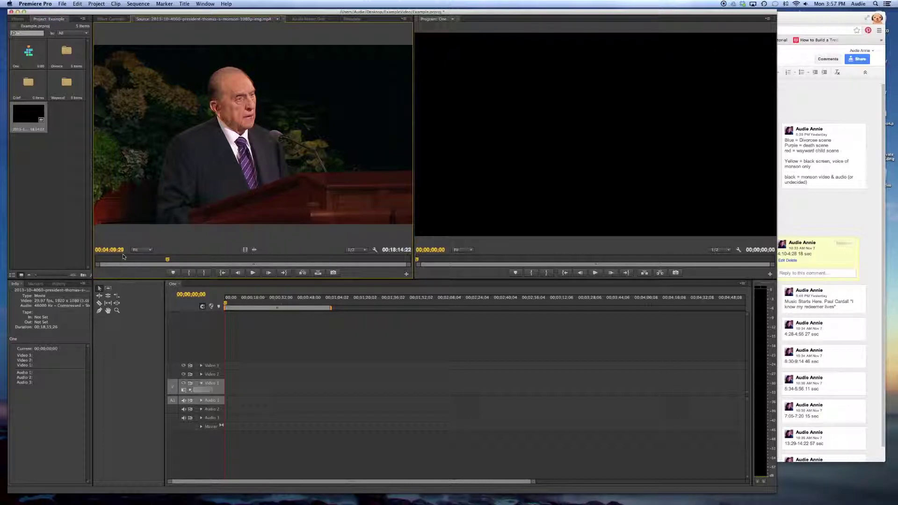
# Step frame by frame to the camera cut, settling at 00:04:09:18
pyautogui.hotkey('shift', 'Left')
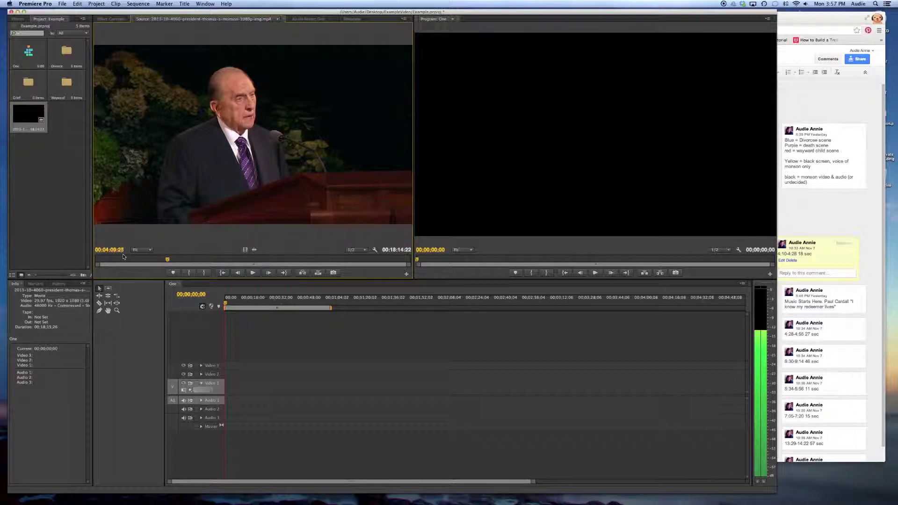
pyautogui.press('Left')
pyautogui.press('Left')
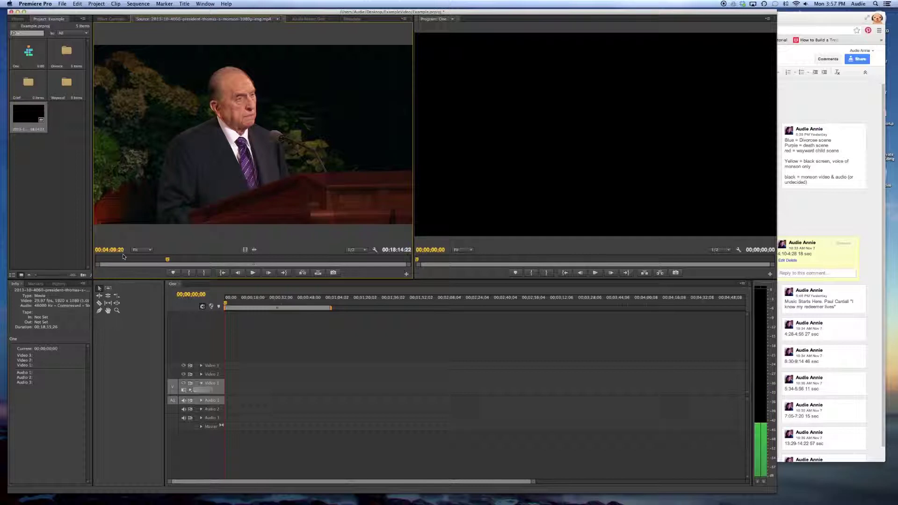
pyautogui.hotkey('shift', 'Left')
pyautogui.hotkey('shift', 'Left')
pyautogui.hotkey('shift', 'Left')
pyautogui.press('Left')
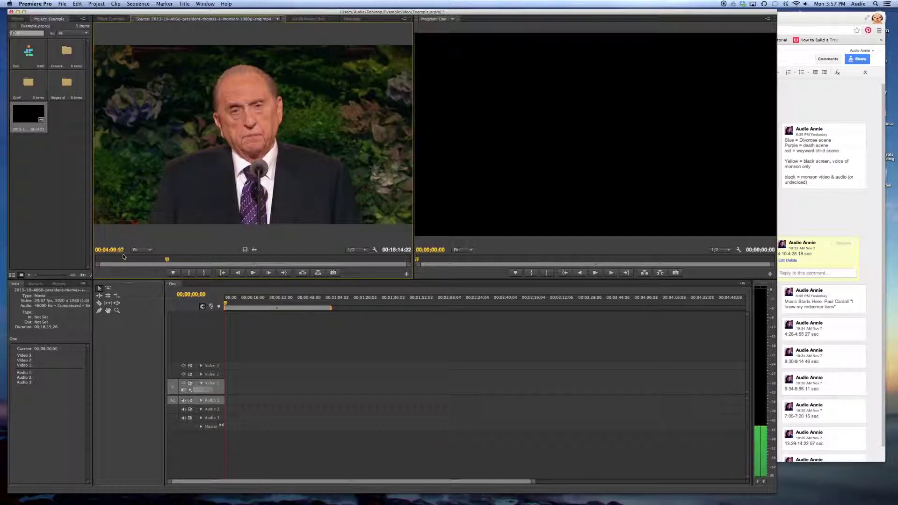
pyautogui.press('Left')
pyautogui.hotkey('shift', 'Right')
pyautogui.hotkey('shift', 'Right')
pyautogui.hotkey('shift', 'Right')
pyautogui.press('Right')
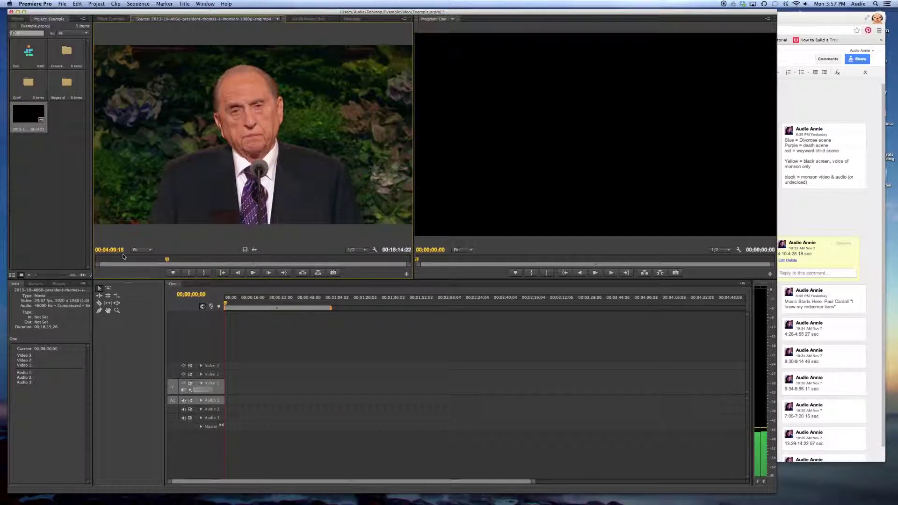
pyautogui.hotkey('shift', 'Left')
pyautogui.hotkey('shift', 'Left')
pyautogui.press('Left')
pyautogui.press('Left')
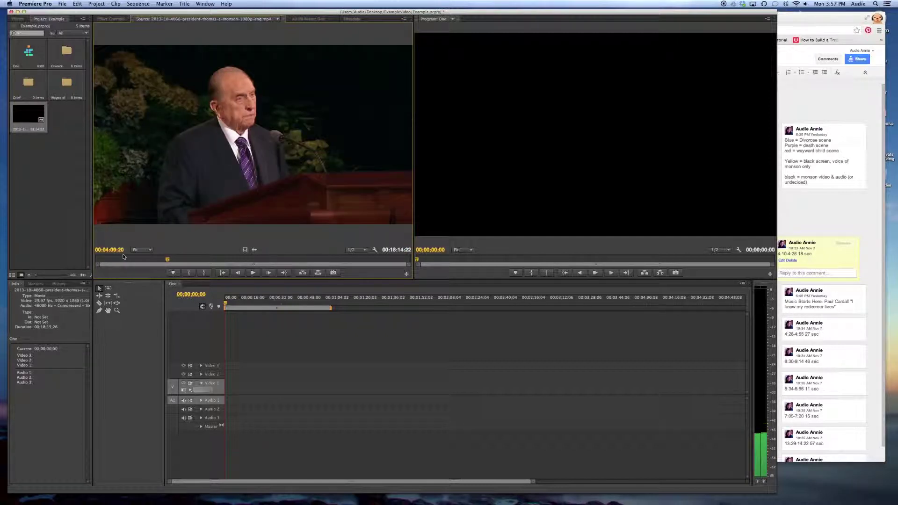
pyautogui.press('Left')
pyautogui.press('Left')
pyautogui.press('Left')
pyautogui.hotkey('shift', 'Left')
pyautogui.press('Right')
pyautogui.press('Right')
pyautogui.press('Right')
pyautogui.press('Right')
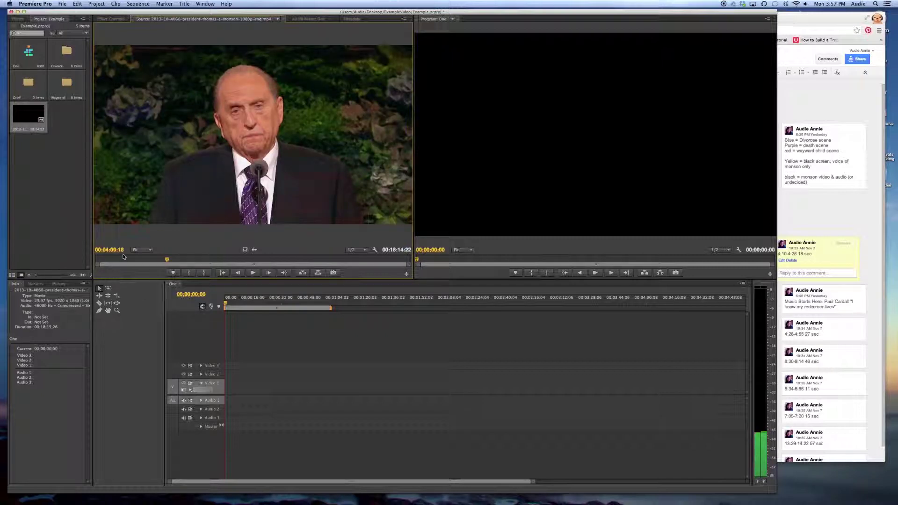
pyautogui.press('Right')
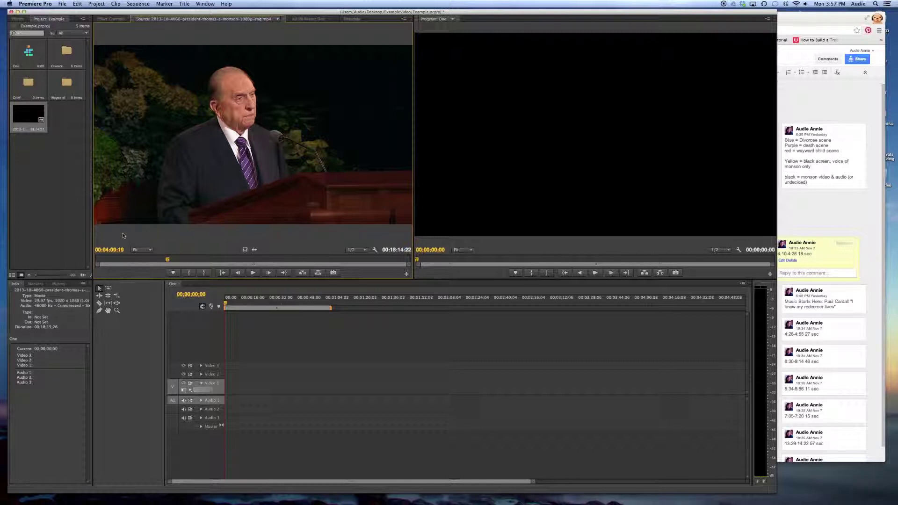
# Set the In point near 00:04:09 and review frames around the camera cut
pyautogui.press('i')
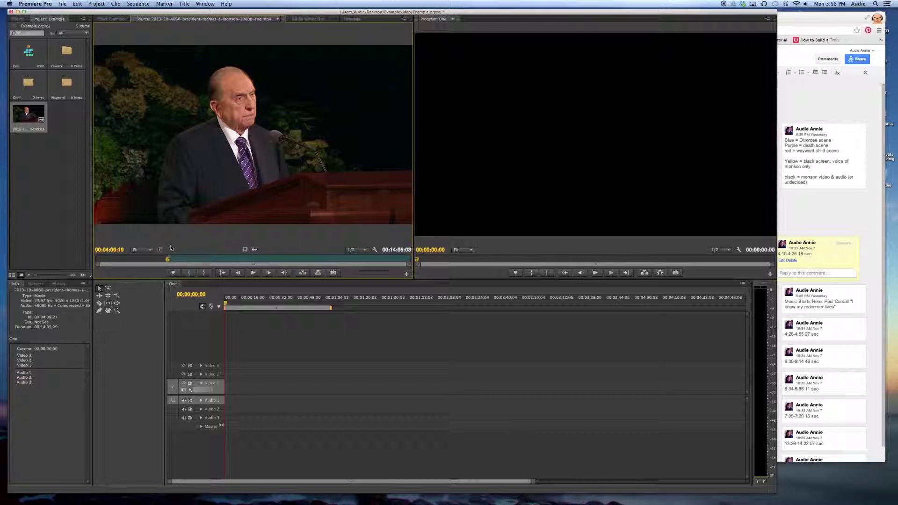
pyautogui.press('Left')
pyautogui.press('Right')
pyautogui.press('Left')
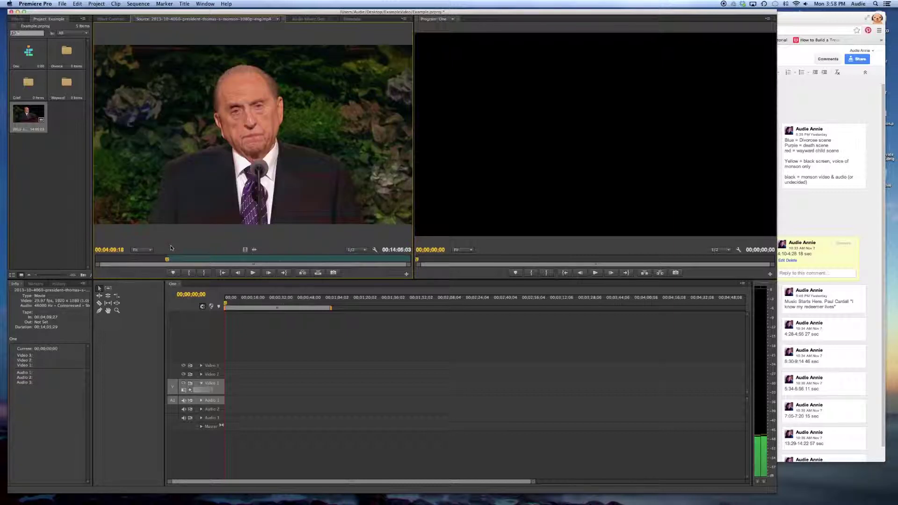
pyautogui.press('Left')
pyautogui.press('Left')
pyautogui.press('Left')
pyautogui.press('Left')
pyautogui.press('Left')
pyautogui.press('Left')
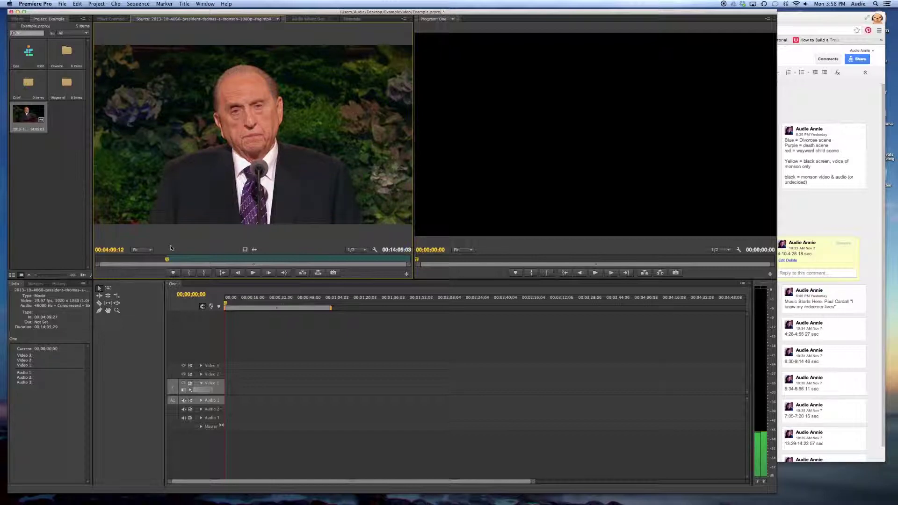
pyautogui.press('Left')
pyautogui.press('Left')
pyautogui.press('Left')
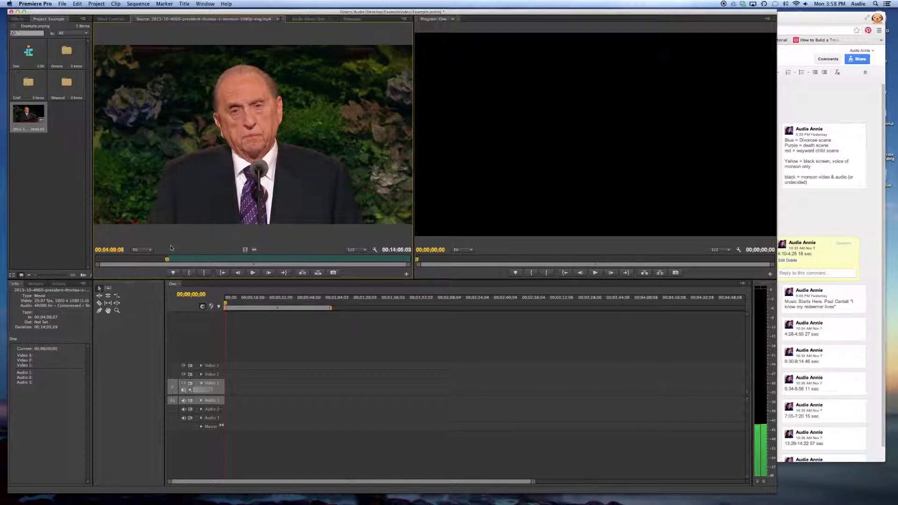
pyautogui.press('Left')
pyautogui.press('Left')
pyautogui.press('Left')
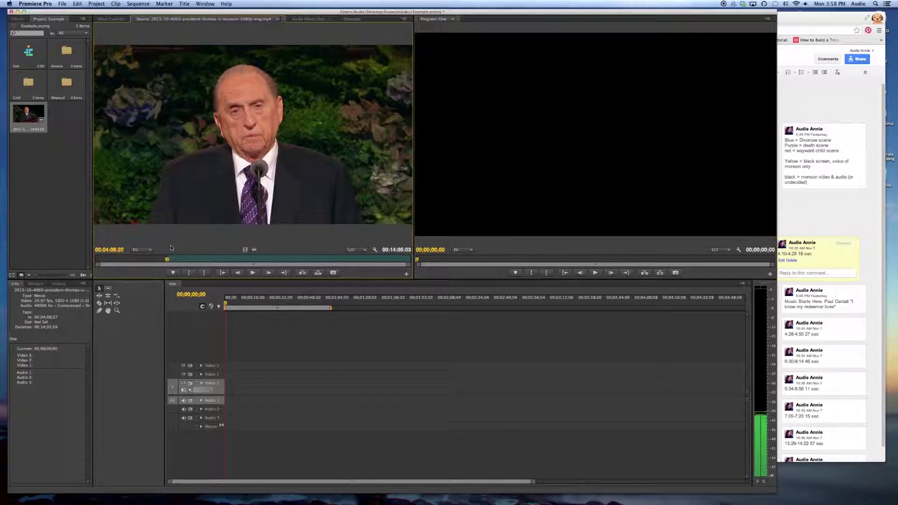
pyautogui.press('Left')
pyautogui.press('Left')
pyautogui.press('Left')
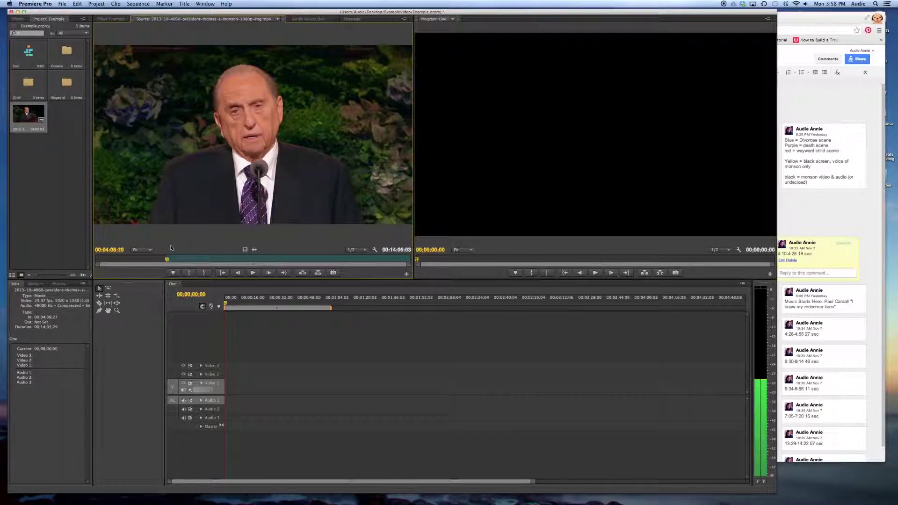
pyautogui.press('Left')
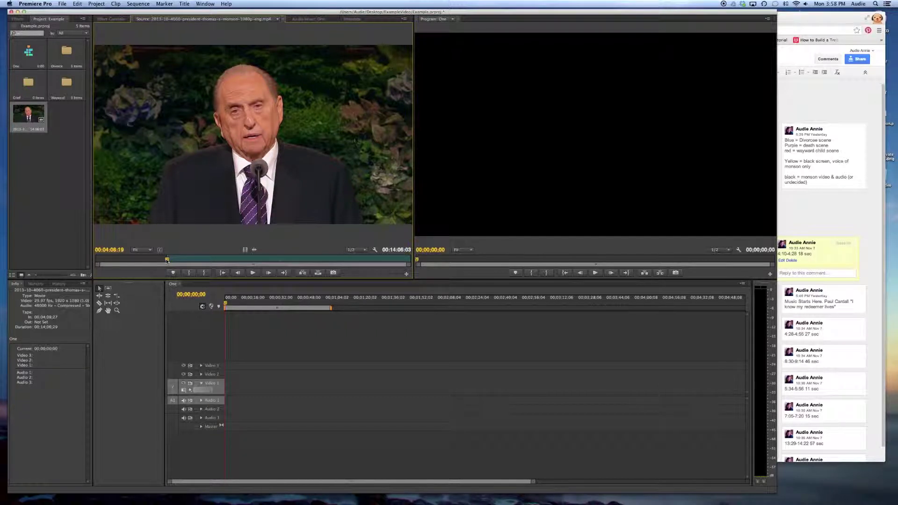
# Play and scrub the source clip forward to about 00:04:24:07
pyautogui.press('space')
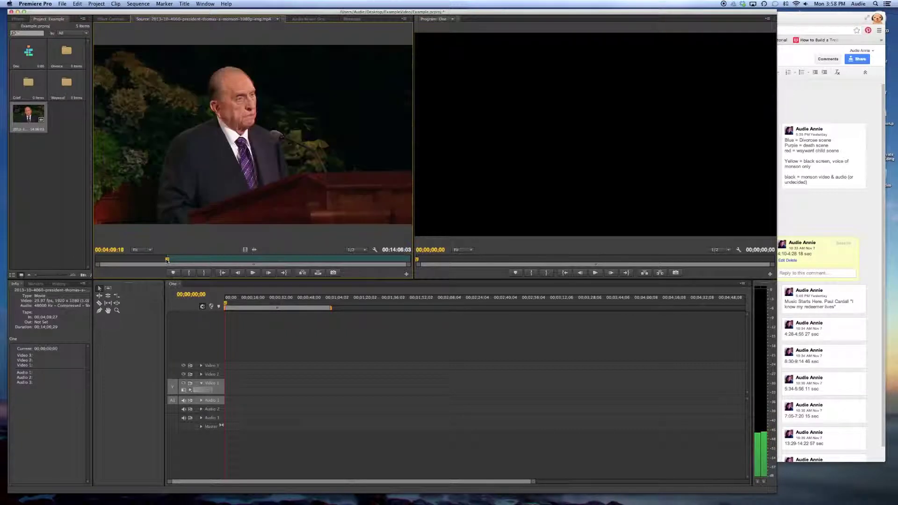
pyautogui.press('space')
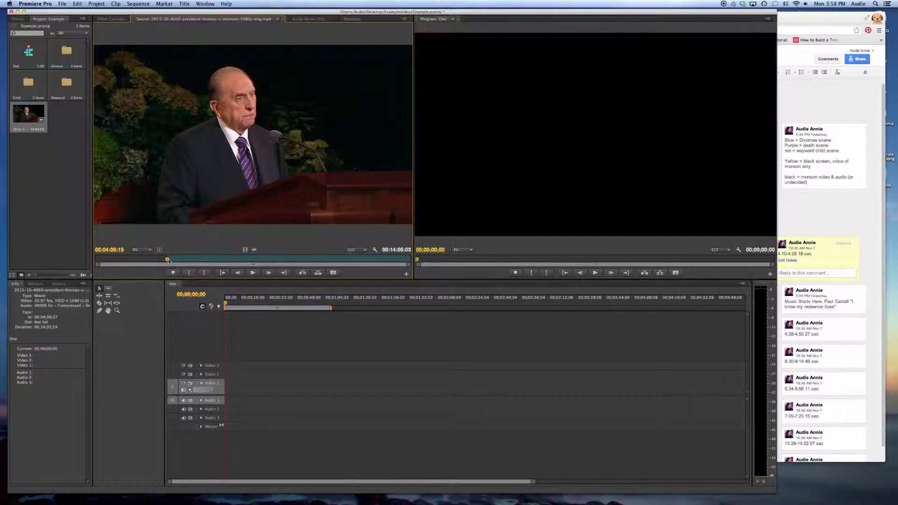
pyautogui.click(168, 259)
pyautogui.press('space')
pyautogui.moveTo(168, 259); pyautogui.dragTo(173, 262)
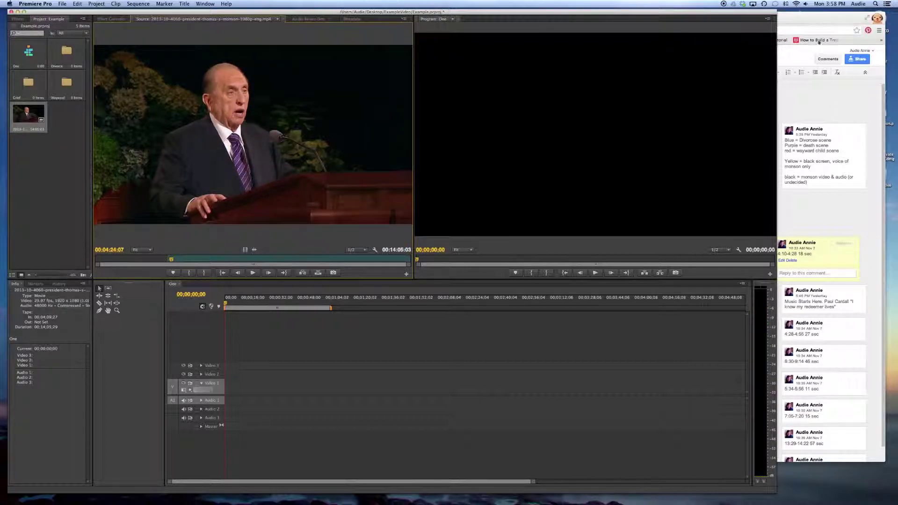
pyautogui.click(819, 20)
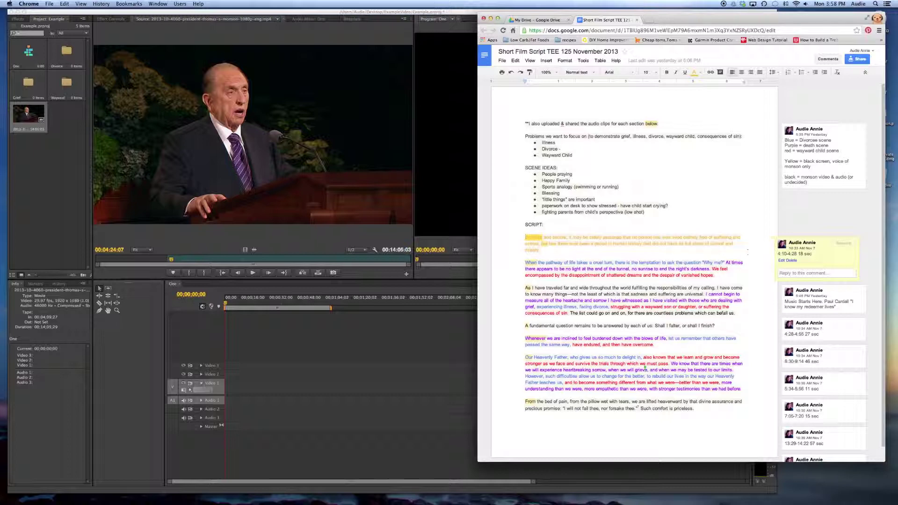
pyautogui.click(174, 238)
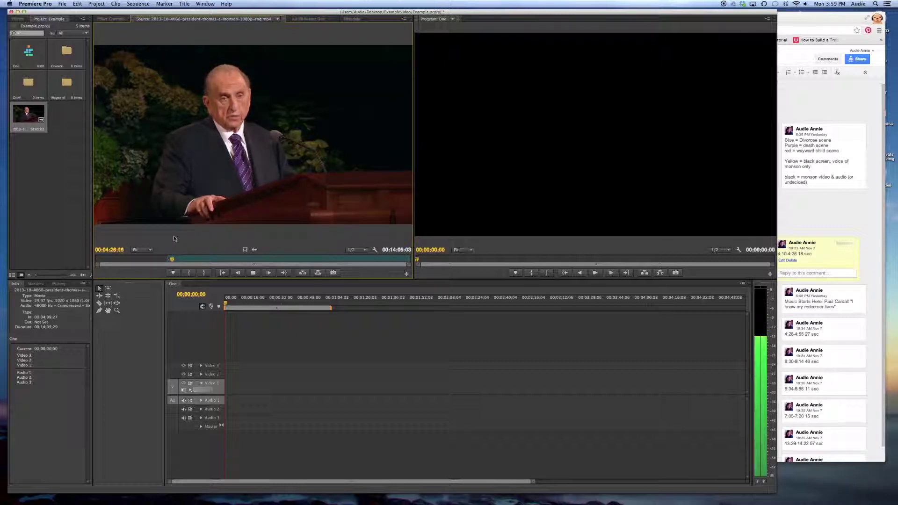
# Shuttle through the line's ending near 00:04:27 with J/L and mark an Out point
pyautogui.press('space')
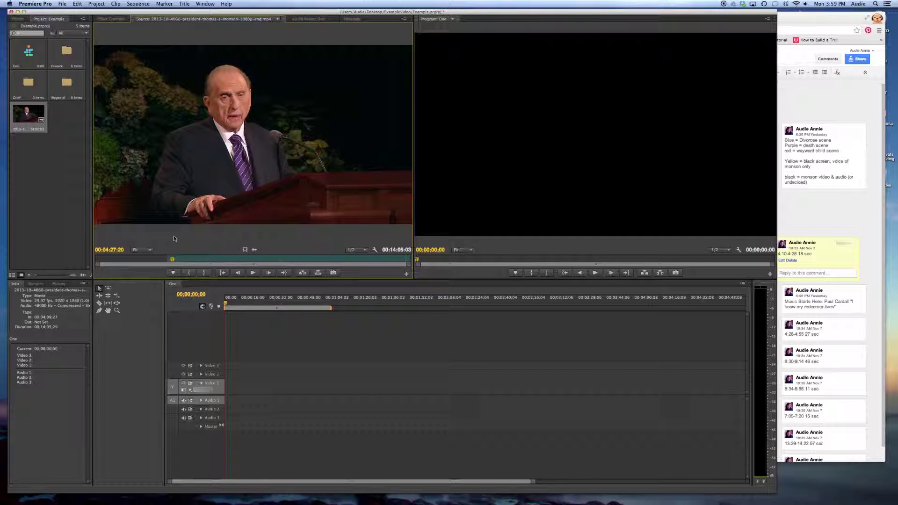
pyautogui.press('Left')
pyautogui.press('Left')
pyautogui.press('Left')
pyautogui.press('Left')
pyautogui.press('Left')
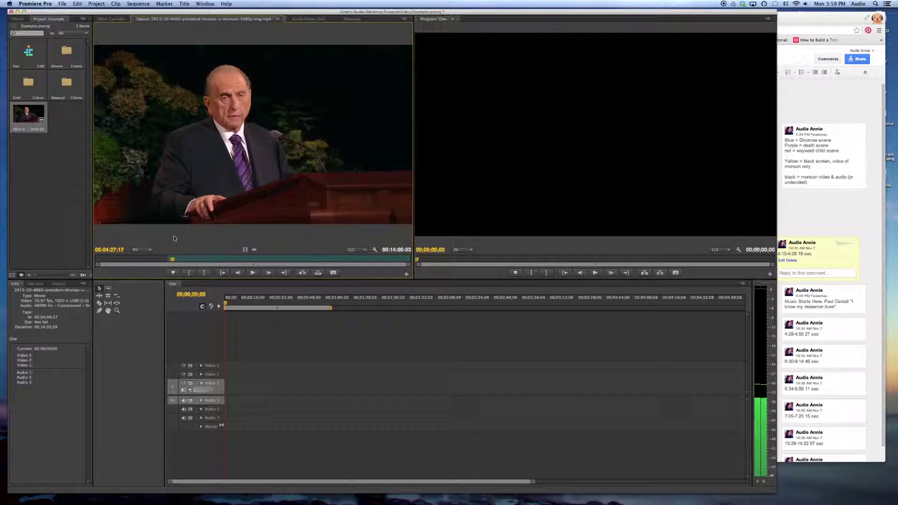
pyautogui.press('Left')
pyautogui.press('Left')
pyautogui.press('Left')
pyautogui.press('Left')
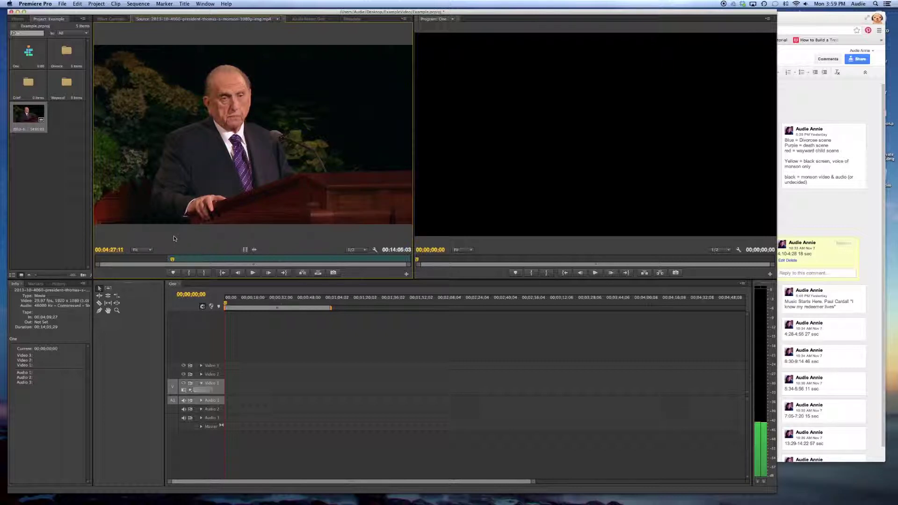
pyautogui.press('space')
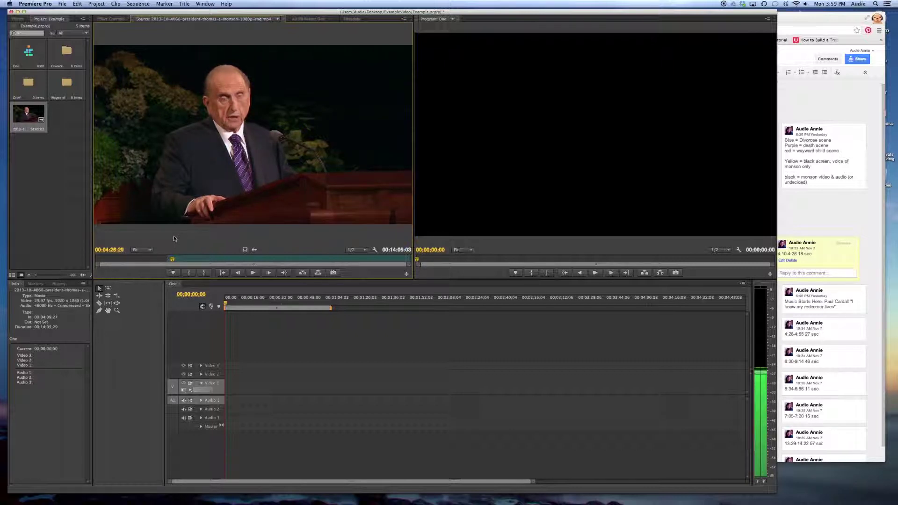
pyautogui.press('j')
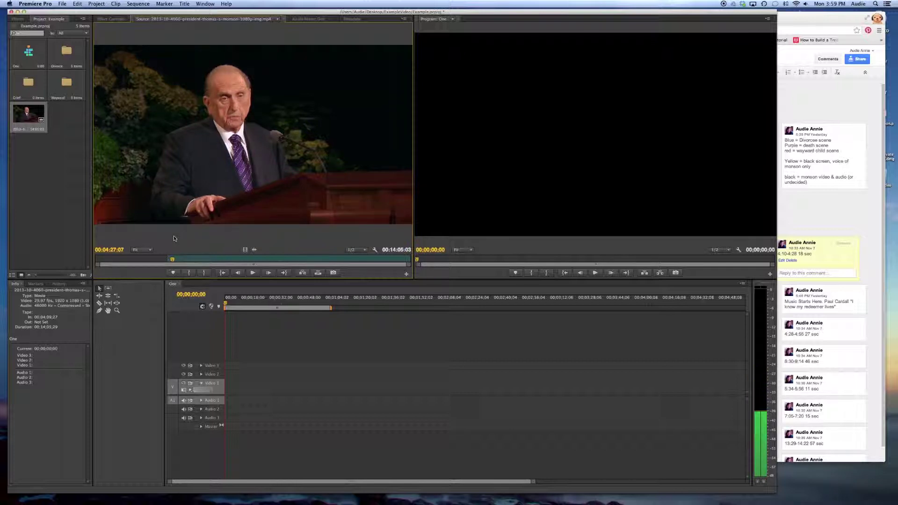
pyautogui.press('l')
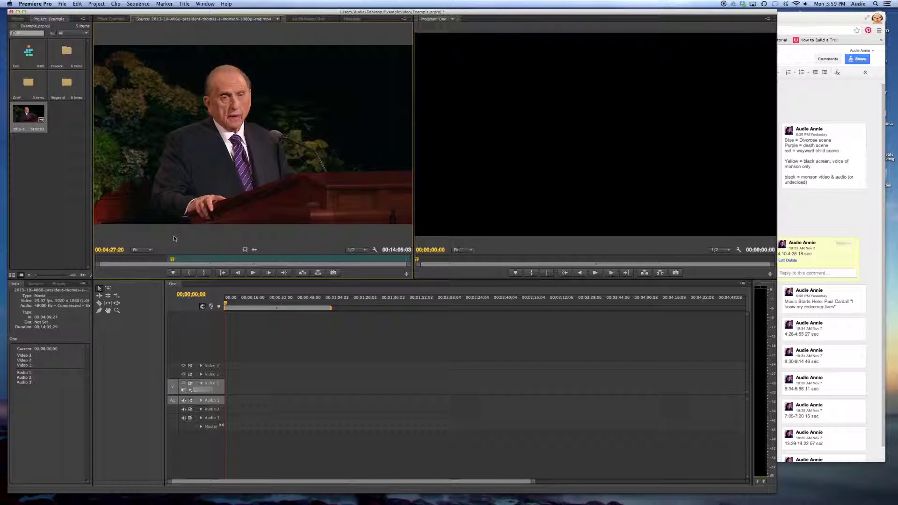
pyautogui.press('j')
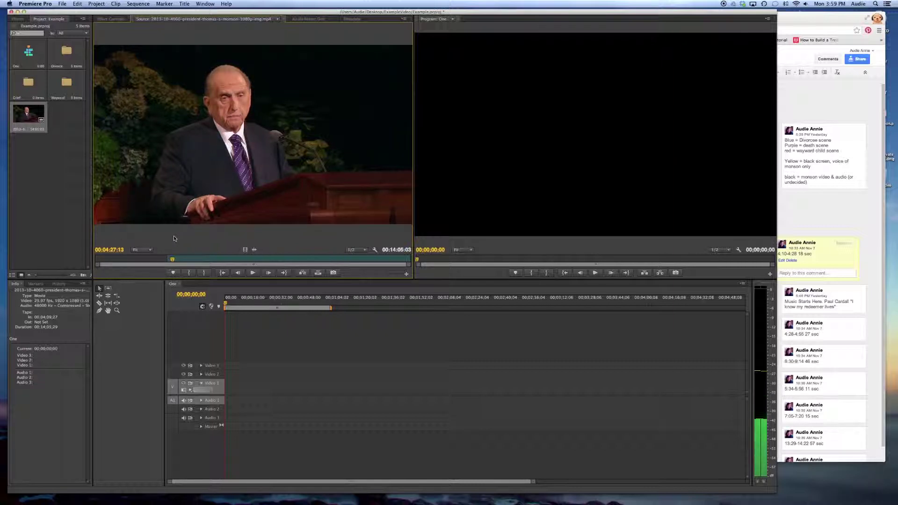
pyautogui.press('l')
pyautogui.press('j')
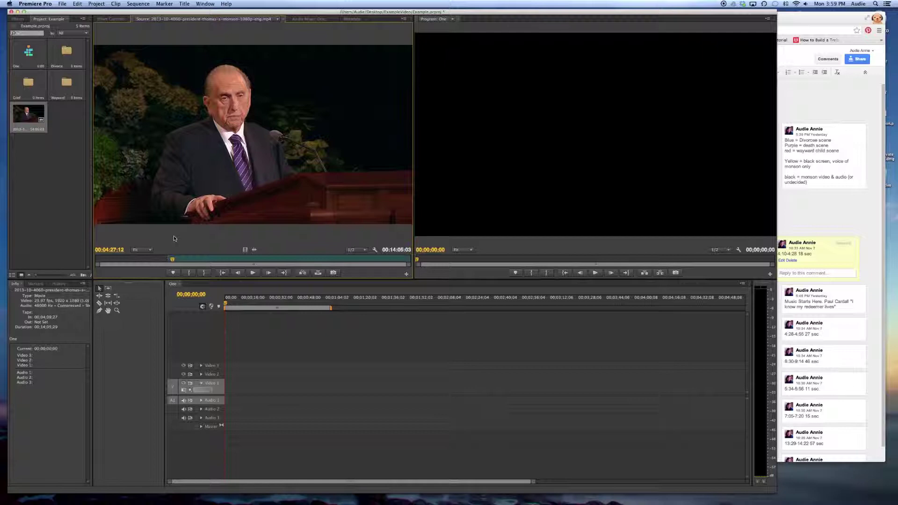
pyautogui.press('o')
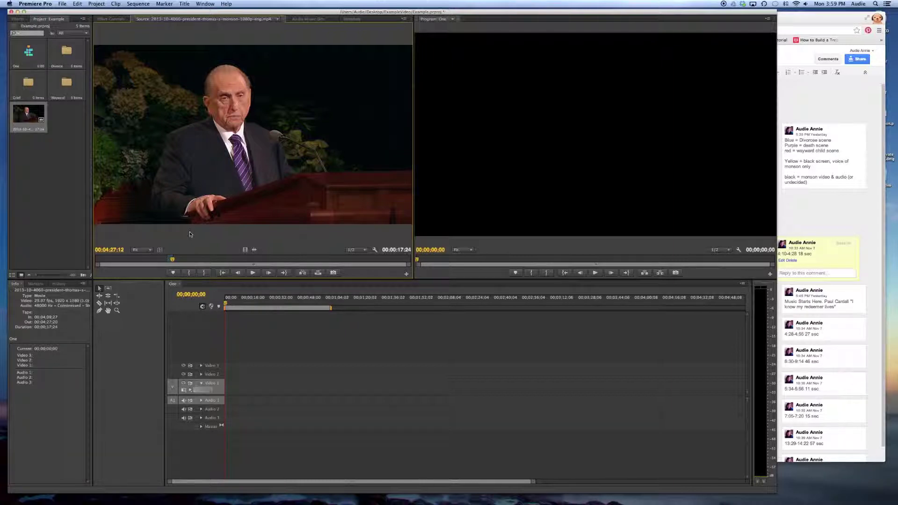
# Move the Out point to 00:04:27:06, giving a 00:00:17:10 range, and magnify the ruler
pyautogui.press('space')
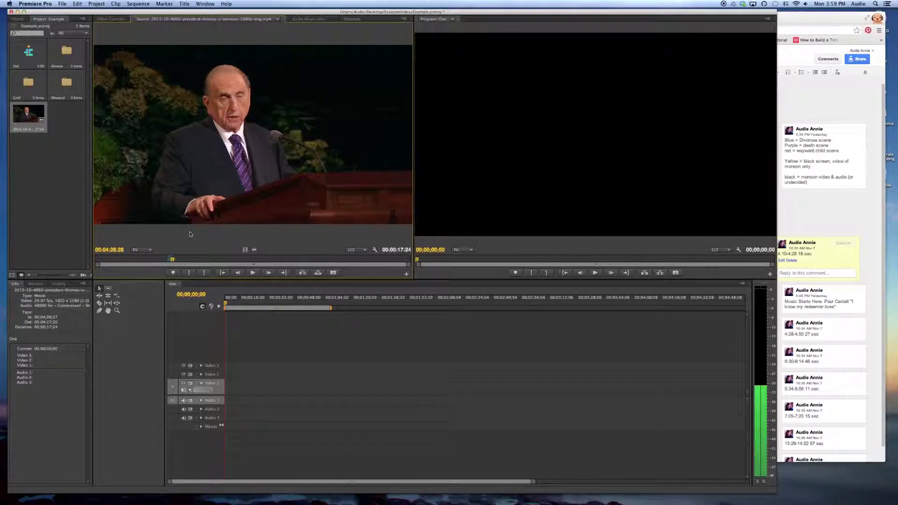
pyautogui.press('space')
pyautogui.press('o')
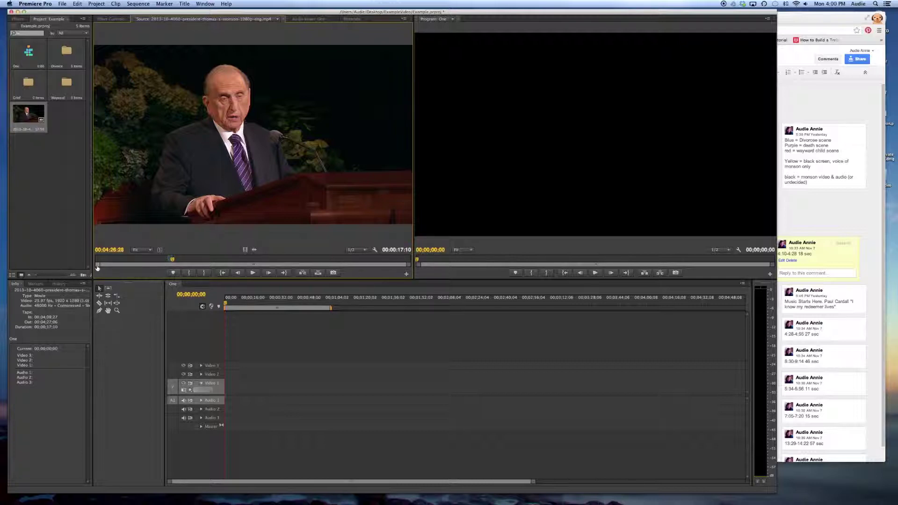
pyautogui.moveTo(98, 267)
pyautogui.mouseDown()
pyautogui.moveTo(370, 265)
pyautogui.moveTo(204, 266)
pyautogui.mouseUp()
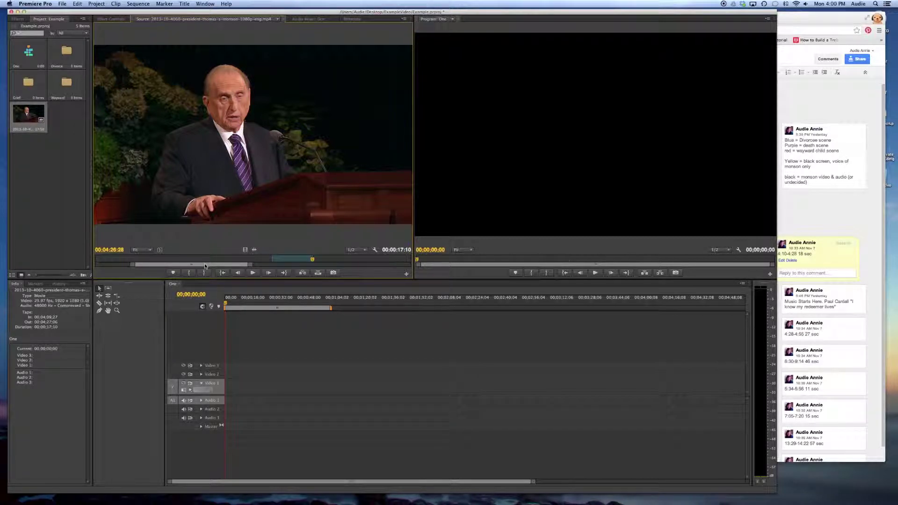
# Step through the ending frames and reset the Out point for a 00:00:17:27 clip
pyautogui.hotkey('shift', 'Left')
pyautogui.hotkey('shift', 'Left')
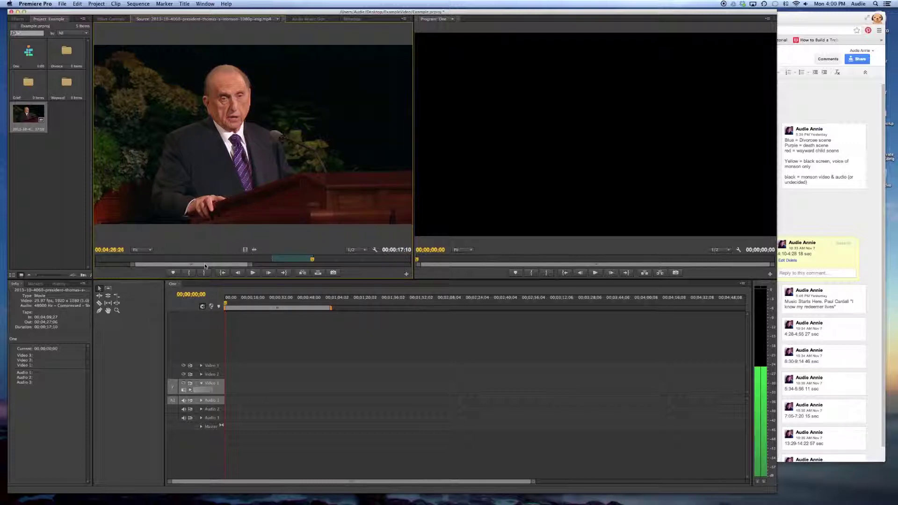
pyautogui.hotkey('shift', 'Left')
pyautogui.hotkey('shift', 'Left')
pyautogui.hotkey('shift', 'Left')
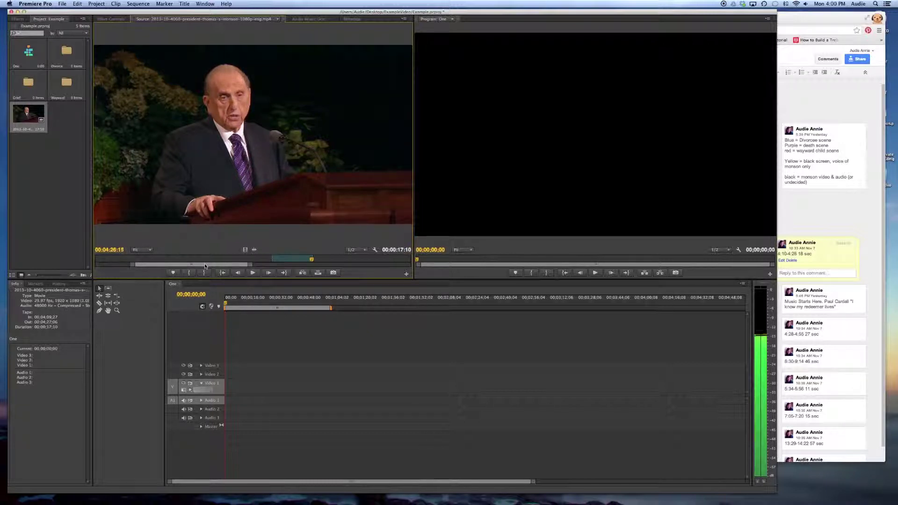
pyautogui.hotkey('shift', 'Left')
pyautogui.hotkey('shift', 'Left')
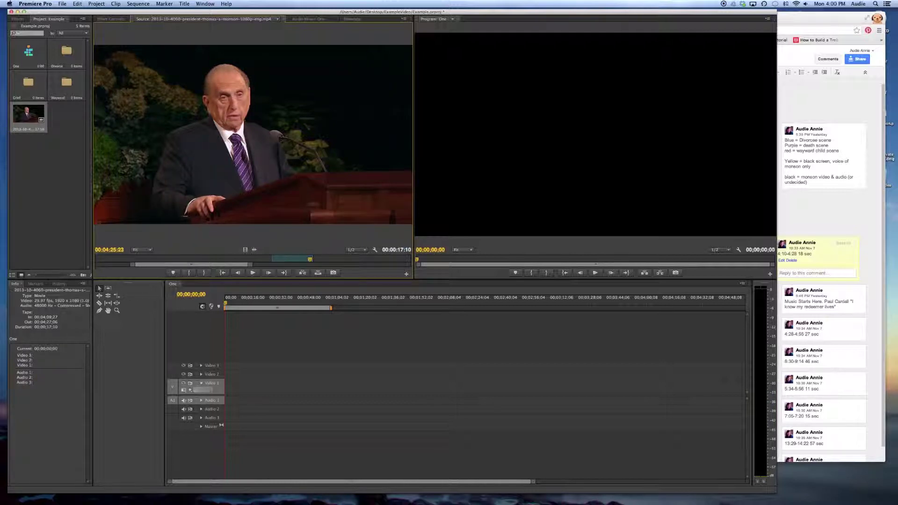
pyautogui.hotkey('shift', 'Left')
pyautogui.hotkey('shift', 'Left')
pyautogui.press('Left')
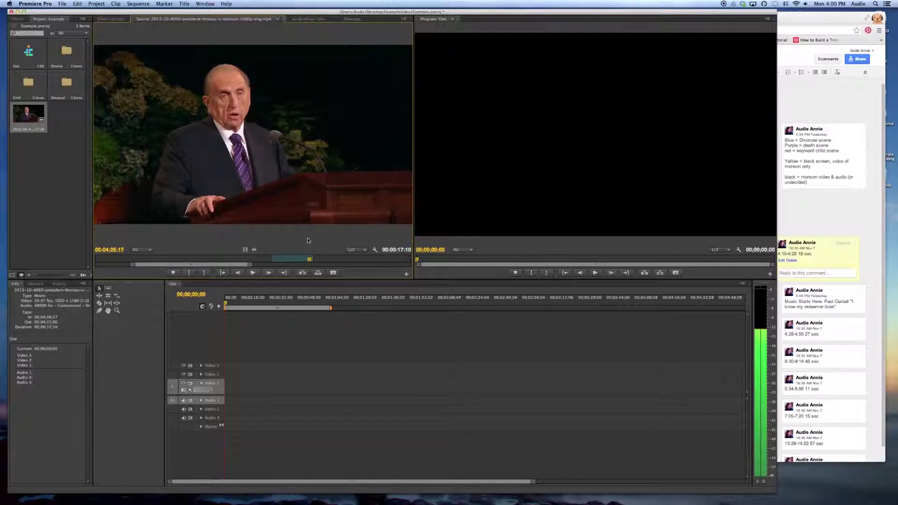
pyautogui.press('Left')
pyautogui.press('Left')
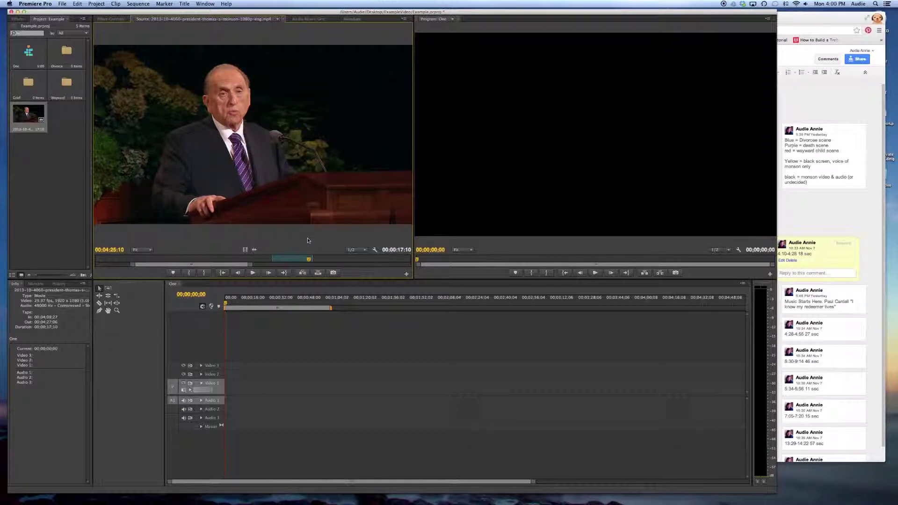
pyautogui.press('o')
pyautogui.press('space')
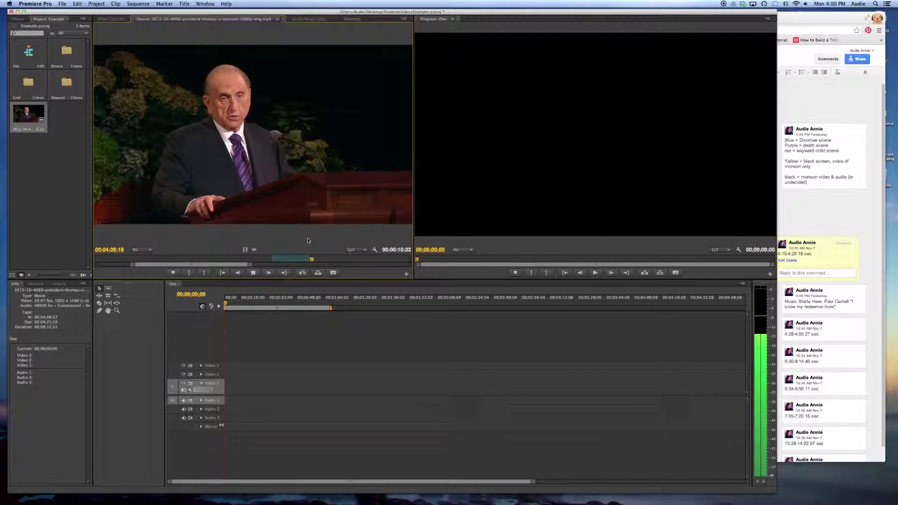
pyautogui.press('space')
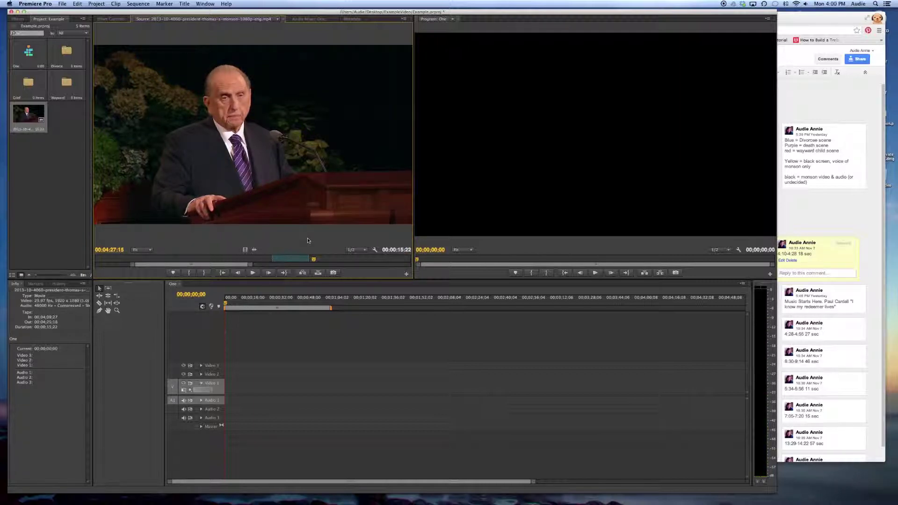
pyautogui.press('Right')
pyautogui.press('o')
pyautogui.click(270, 237)
# Drop the trimmed clip onto Video 1 and Audio 1, changing sequence settings to match
pyautogui.moveTo(269, 237); pyautogui.dragTo(253, 387)
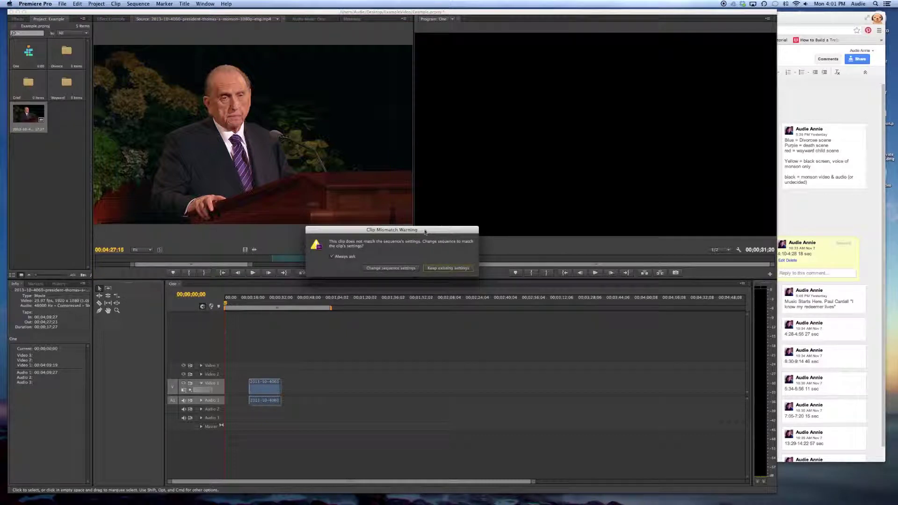
pyautogui.moveTo(427, 232); pyautogui.dragTo(435, 208)
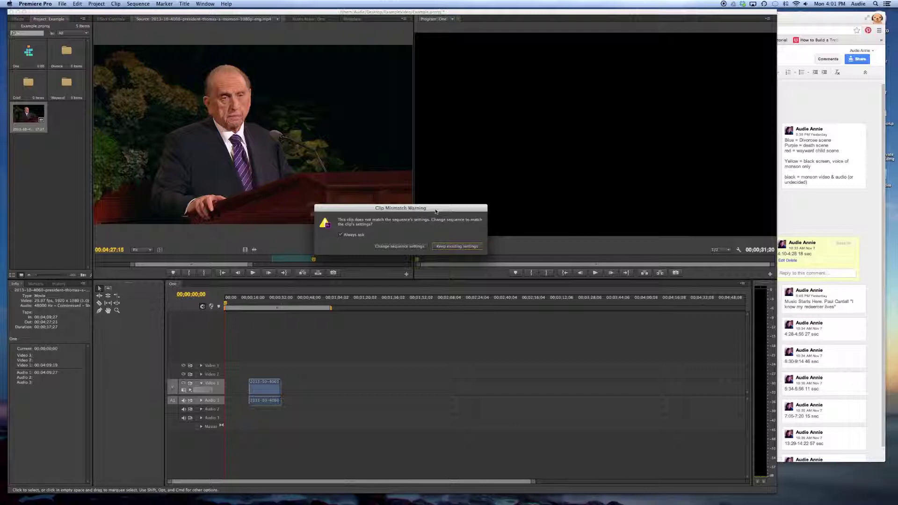
pyautogui.moveTo(435, 211); pyautogui.dragTo(433, 210)
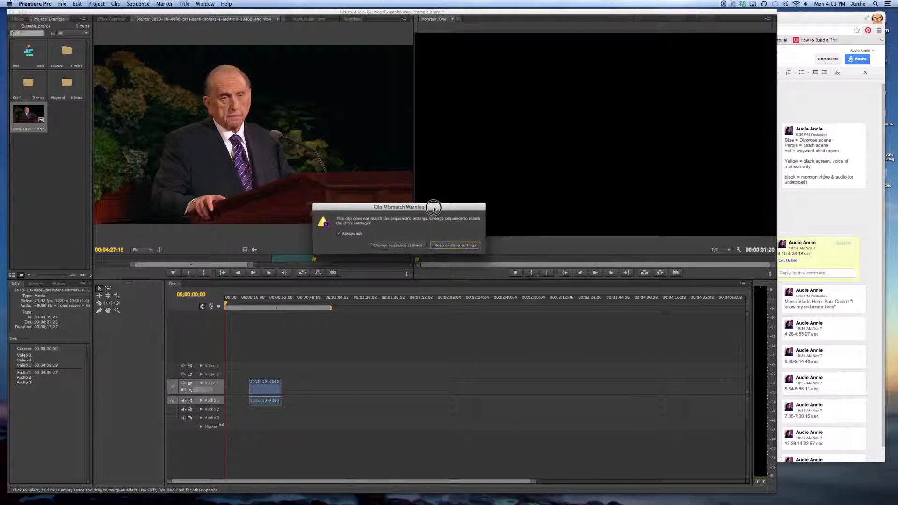
pyautogui.click(395, 247)
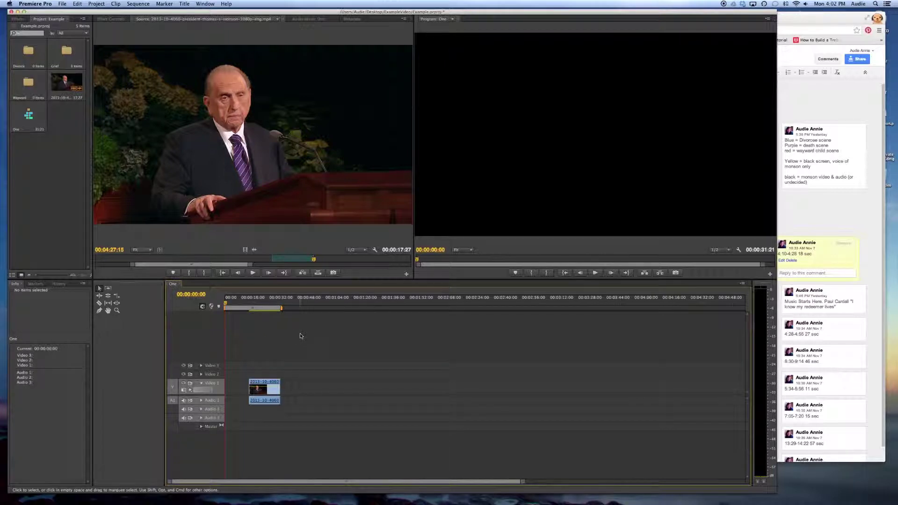
# Play back sequence One with the trimmed talk clip, then stop
pyautogui.press('space')
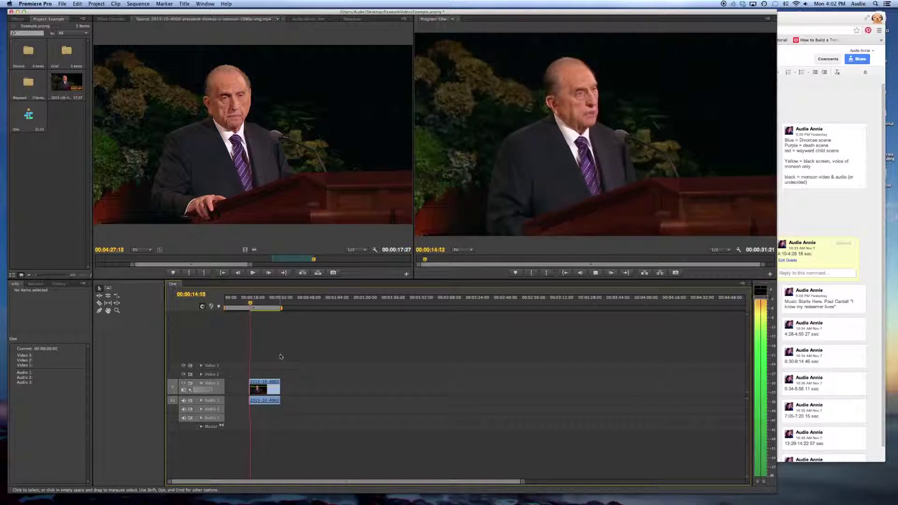
pyautogui.press('space')
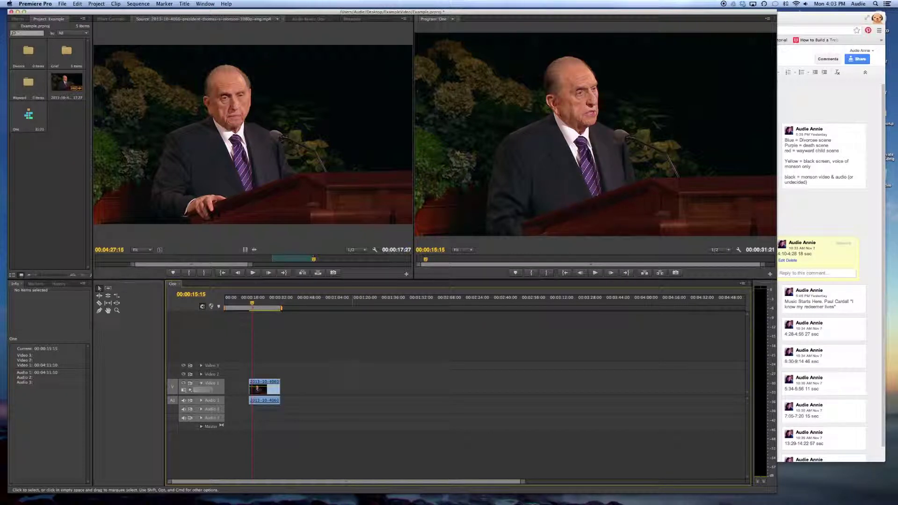
# Slide the talk clip to 00:00:00:00 in sequence One and play from the start
pyautogui.moveTo(252, 304); pyautogui.dragTo(298, 305)
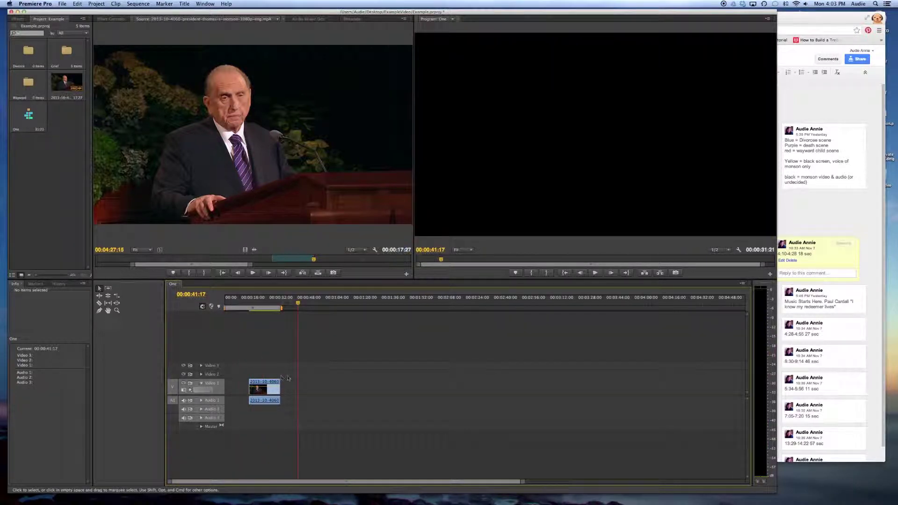
pyautogui.click(271, 384)
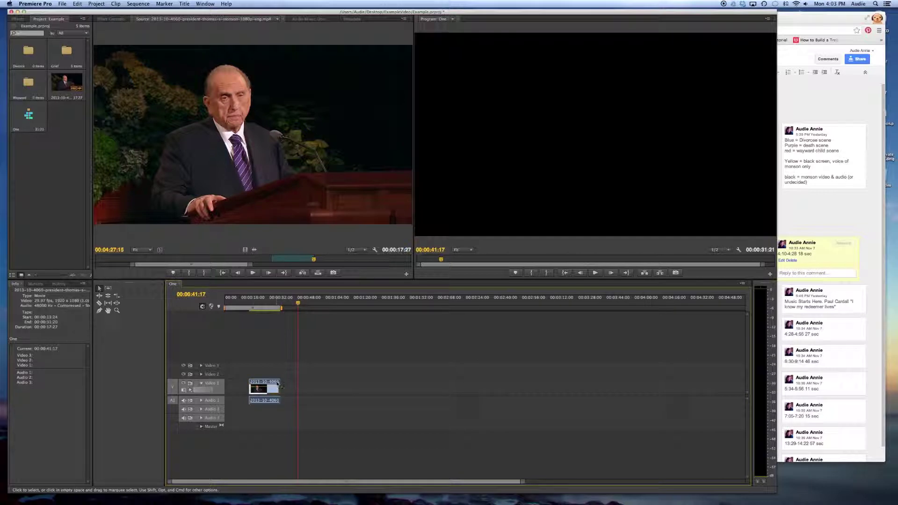
pyautogui.moveTo(279, 384); pyautogui.dragTo(259, 384)
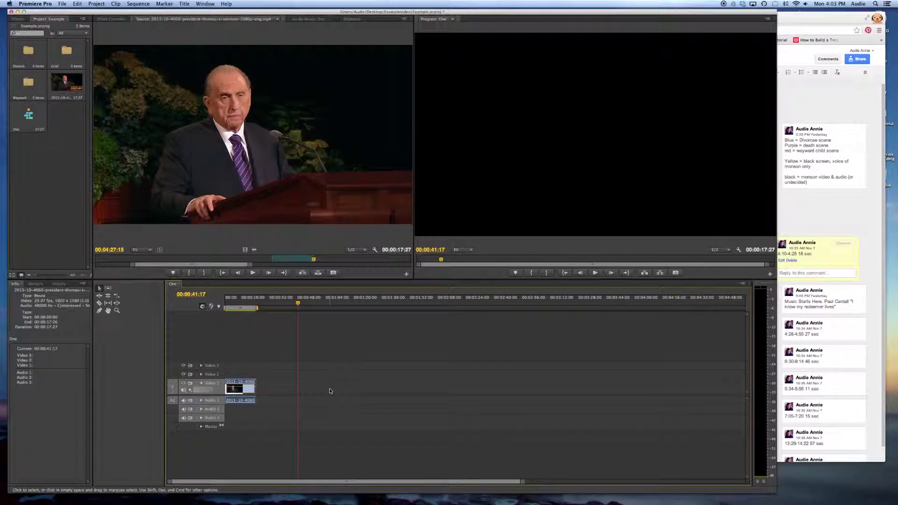
pyautogui.moveTo(297, 302); pyautogui.dragTo(224, 308)
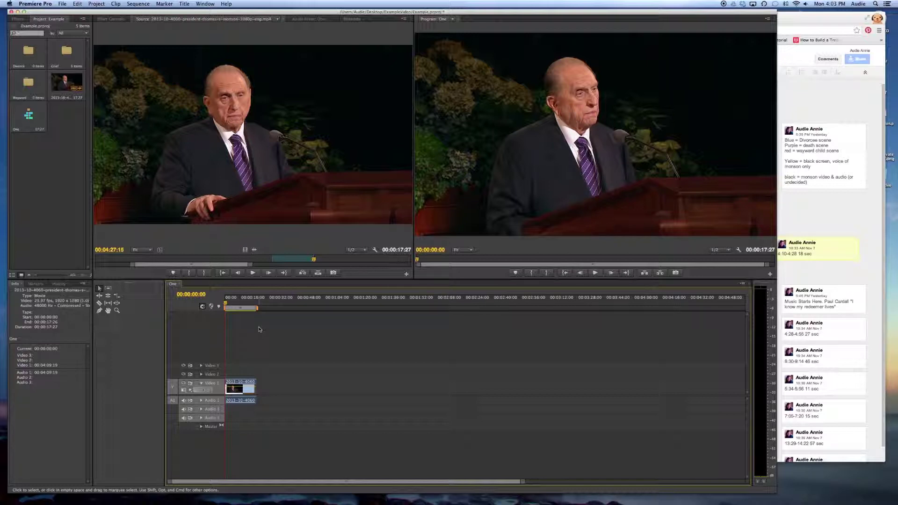
pyautogui.press('space')
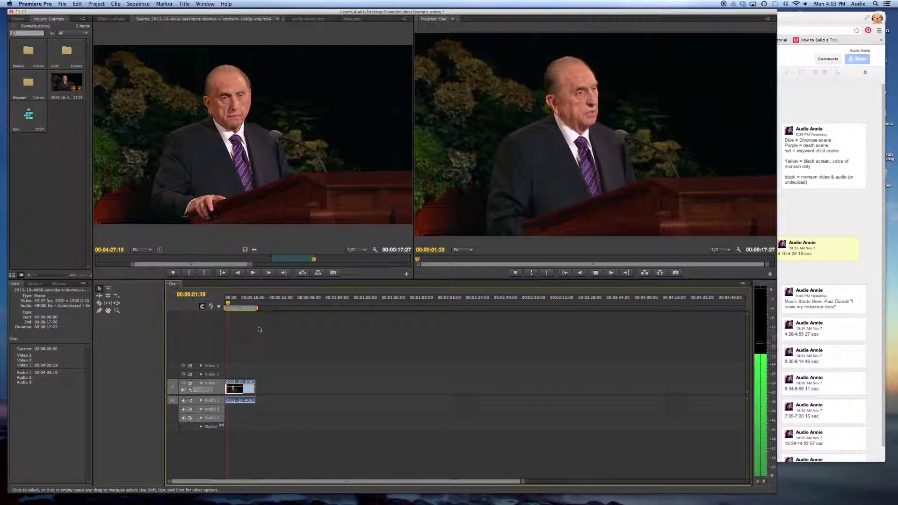